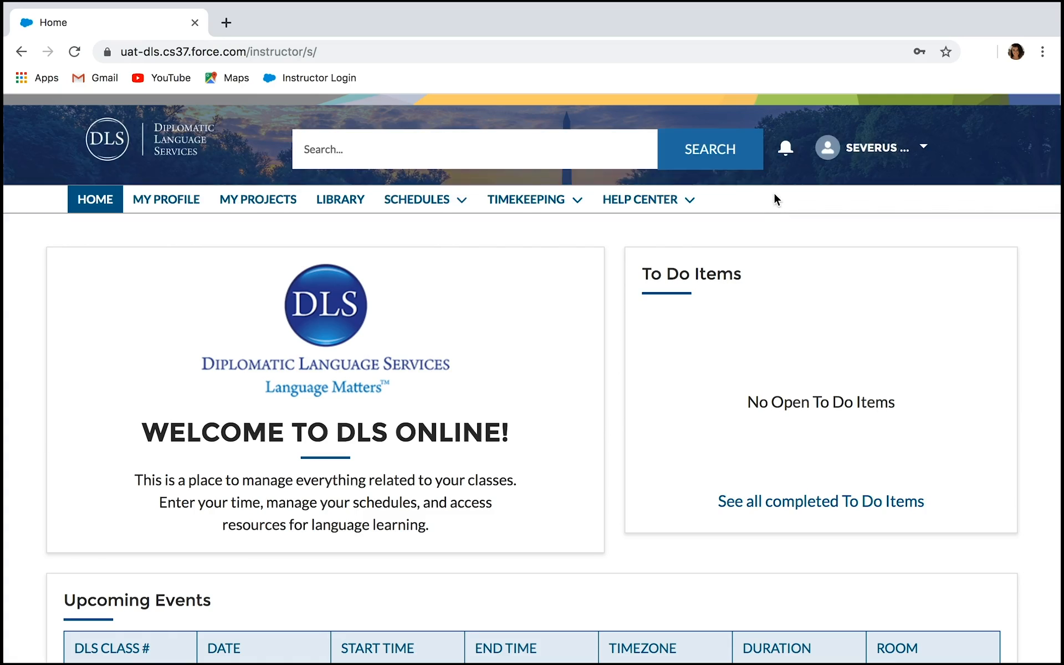
Check the notifications and view the options available for the signed-in account
{"action": "left_click", "coordinate": [787, 149]}
{"action": "left_click", "coordinate": [787, 150]}
{"action": "left_click", "coordinate": [932, 150]}
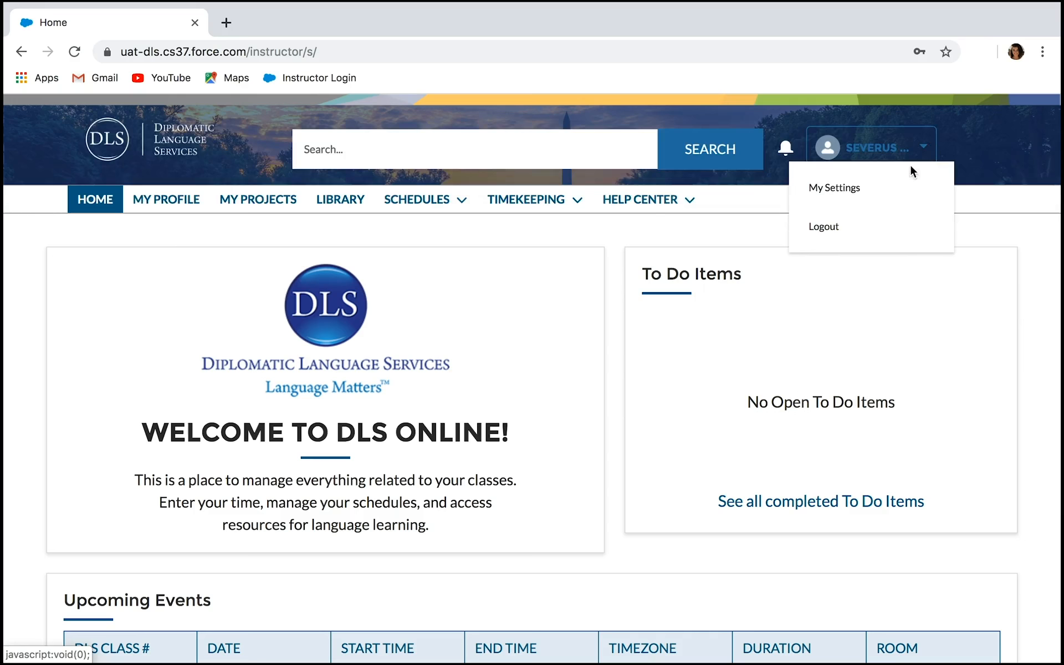
{"action": "left_click", "coordinate": [834, 232]}
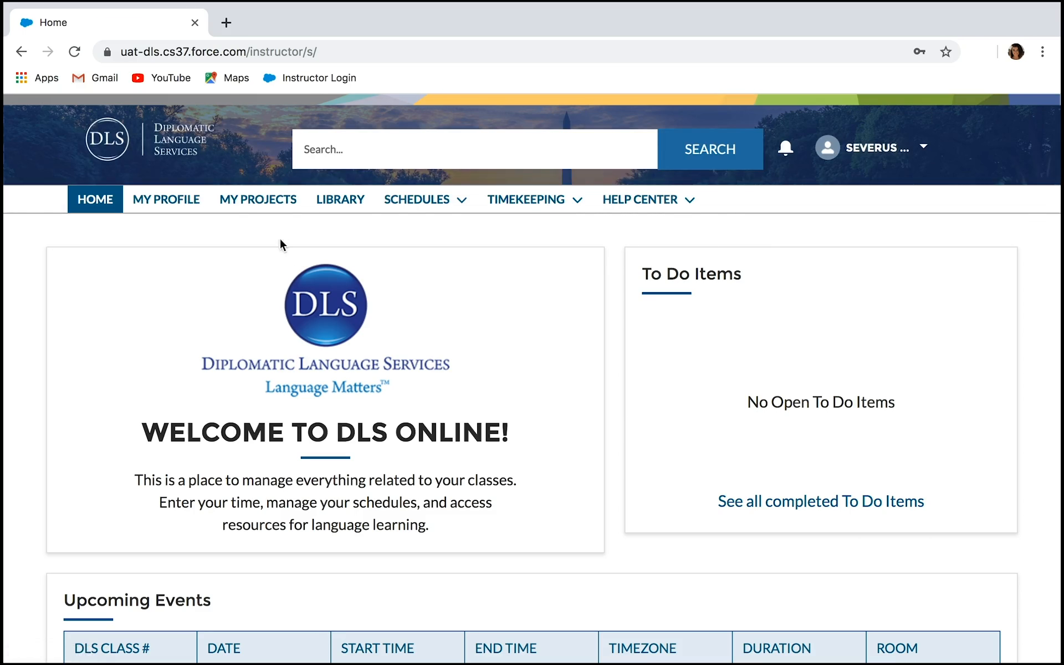
Open the instructor profile and review its name, contact info and address sections
{"action": "left_click", "coordinate": [167, 199]}
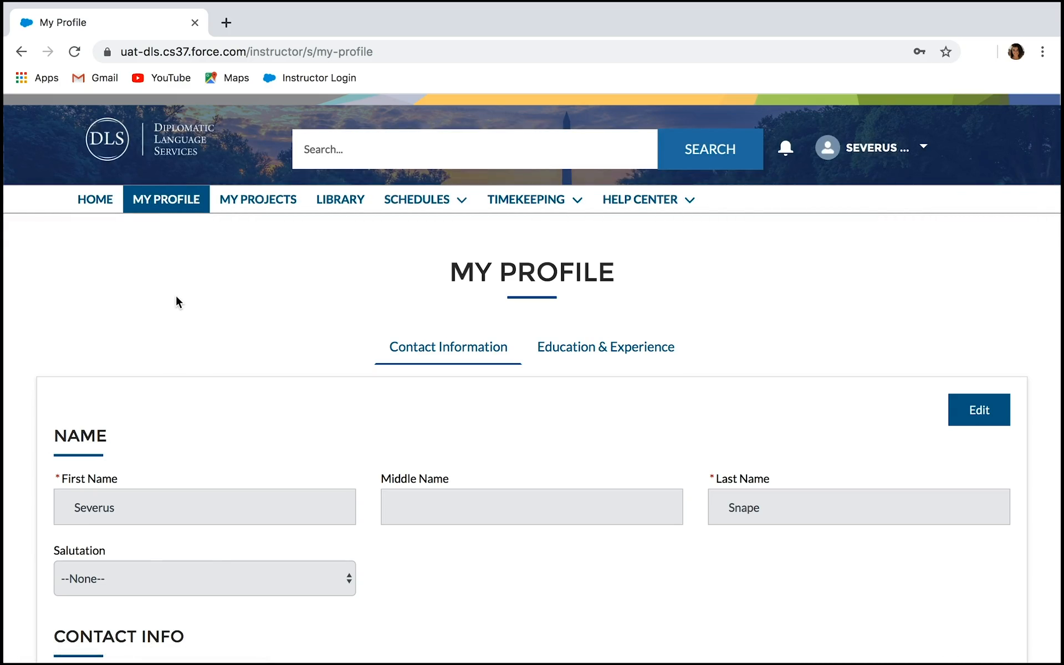
{"action": "scroll", "coordinate": [176, 301], "scroll_direction": "down", "scroll_amount": 1}
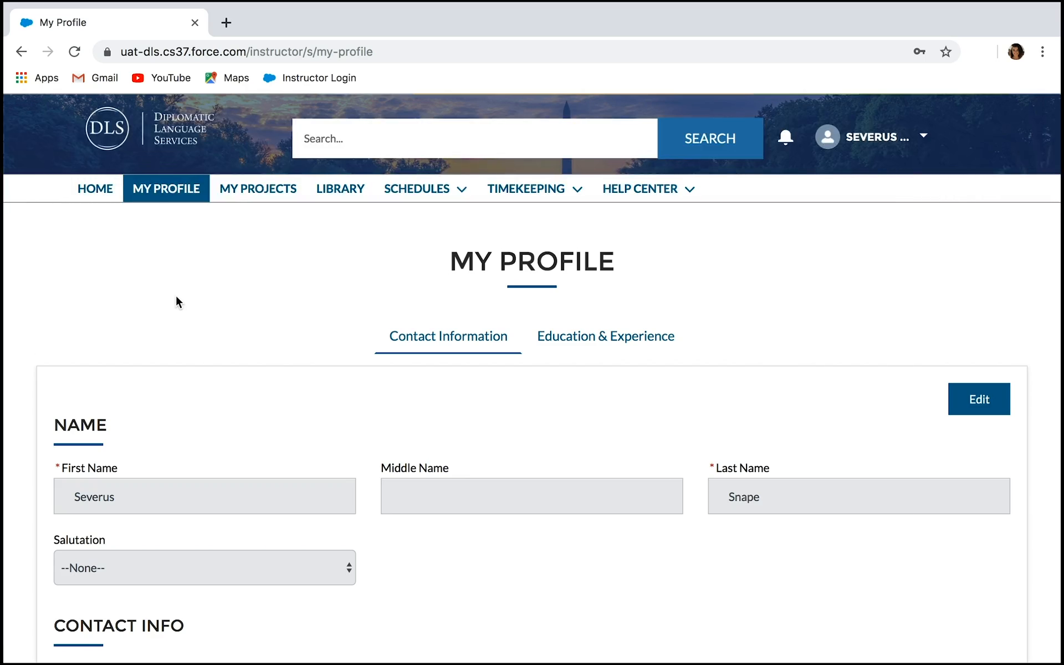
{"action": "scroll", "coordinate": [176, 299], "scroll_direction": "down", "scroll_amount": 3}
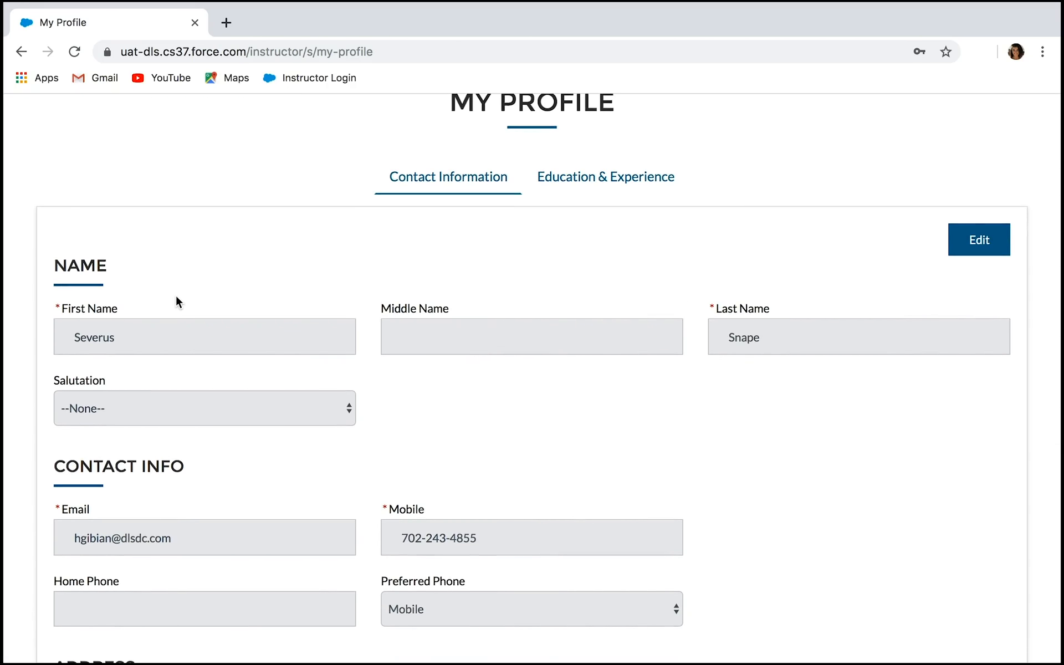
{"action": "scroll", "coordinate": [176, 301], "scroll_direction": "down", "scroll_amount": 3}
{"action": "scroll", "coordinate": [176, 299], "scroll_direction": "down", "scroll_amount": 4}
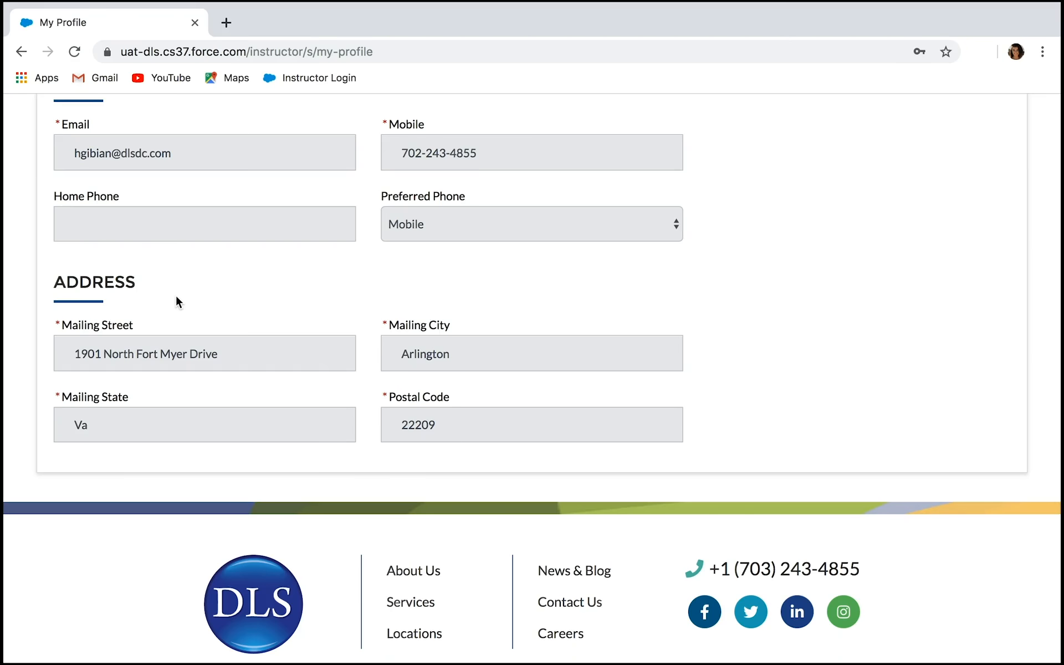
{"action": "scroll", "coordinate": [176, 300], "scroll_direction": "up", "scroll_amount": 10}
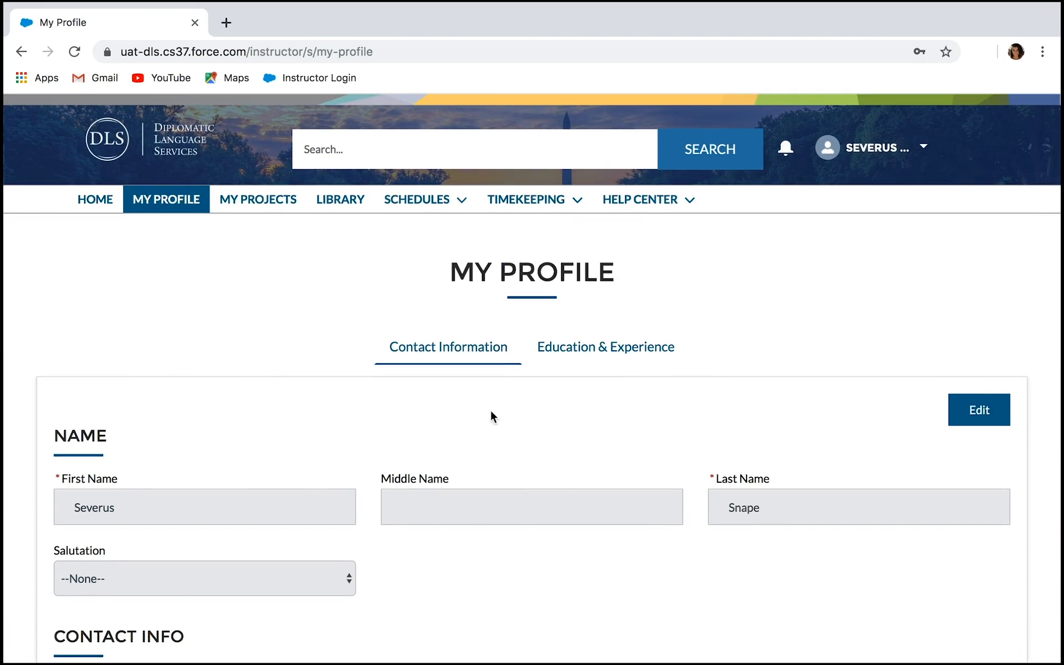
Review the profile's education and experience details, including DLS activity, languages, skills, work experiences and education
{"action": "left_click", "coordinate": [587, 348]}
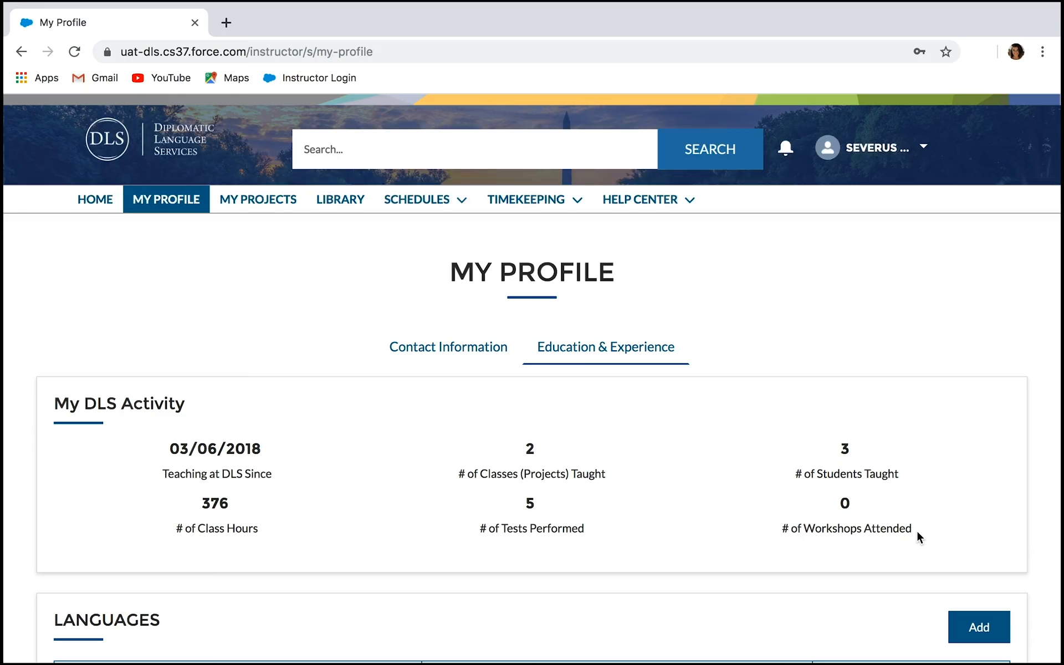
{"action": "scroll", "coordinate": [917, 531], "scroll_direction": "down", "scroll_amount": 5}
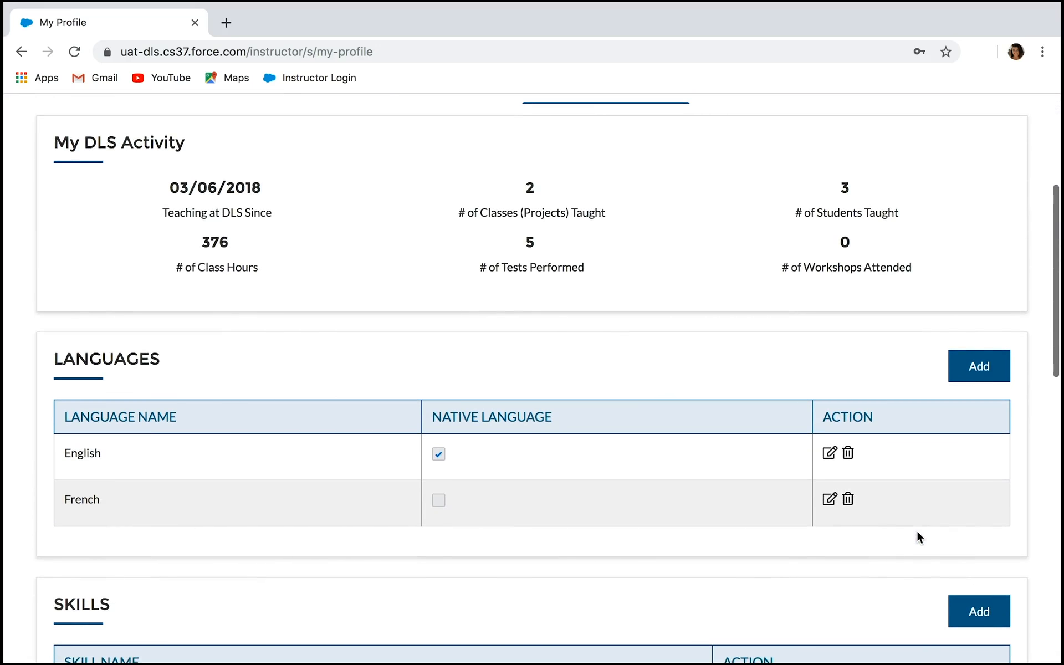
{"action": "scroll", "coordinate": [918, 535], "scroll_direction": "down", "scroll_amount": 6}
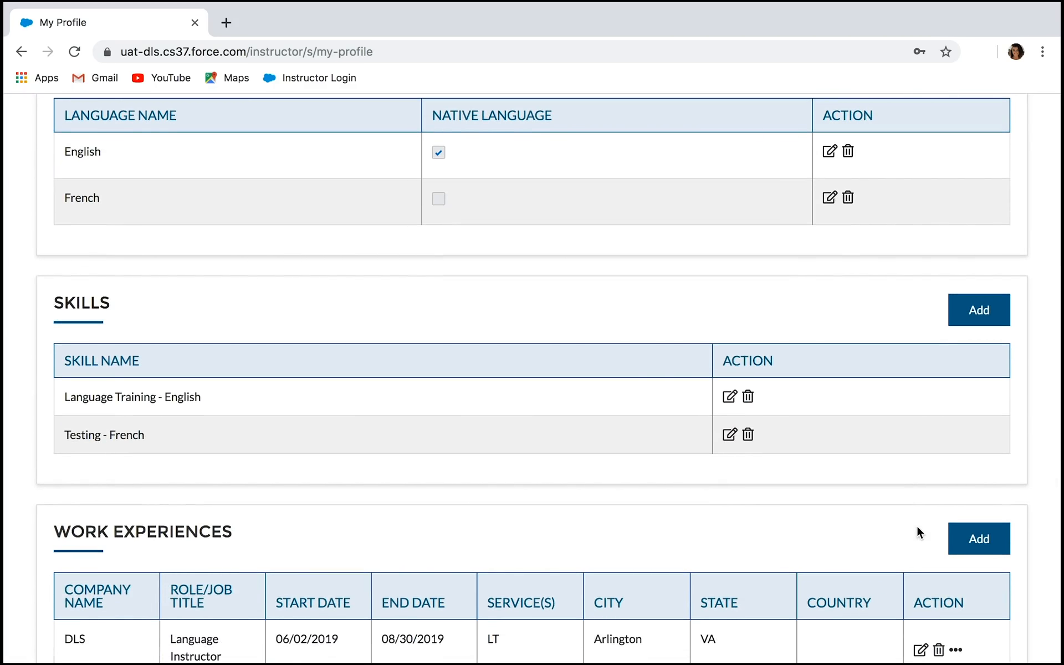
{"action": "scroll", "coordinate": [917, 525], "scroll_direction": "down", "scroll_amount": 5}
{"action": "scroll", "coordinate": [917, 526], "scroll_direction": "down", "scroll_amount": 5}
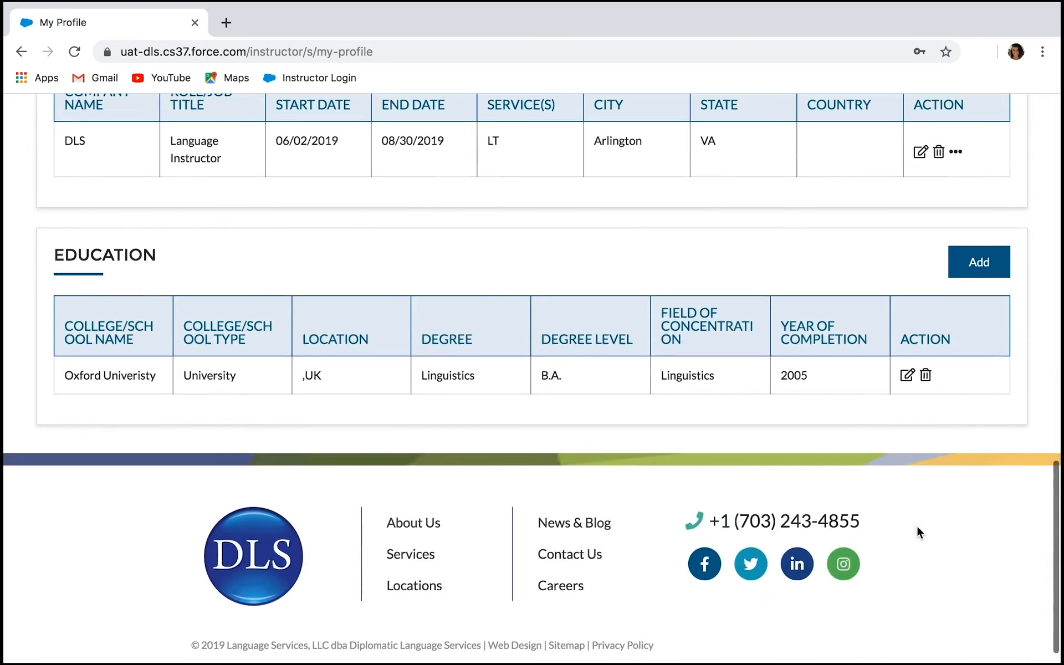
{"action": "scroll", "coordinate": [916, 525], "scroll_direction": "up", "scroll_amount": 5}
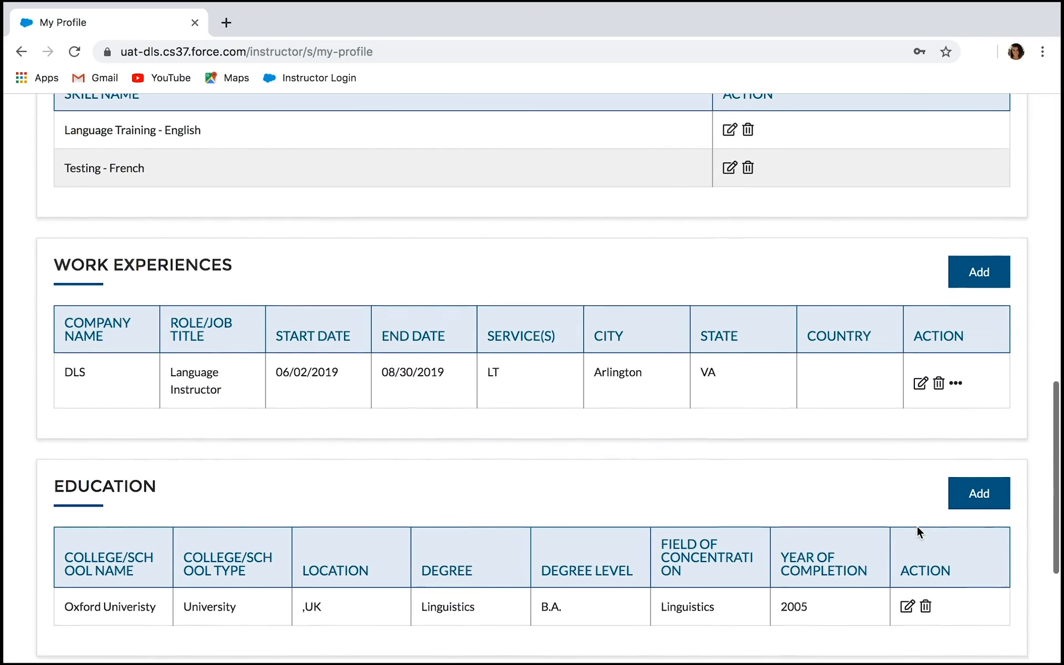
{"action": "scroll", "coordinate": [916, 525], "scroll_direction": "up", "scroll_amount": 5}
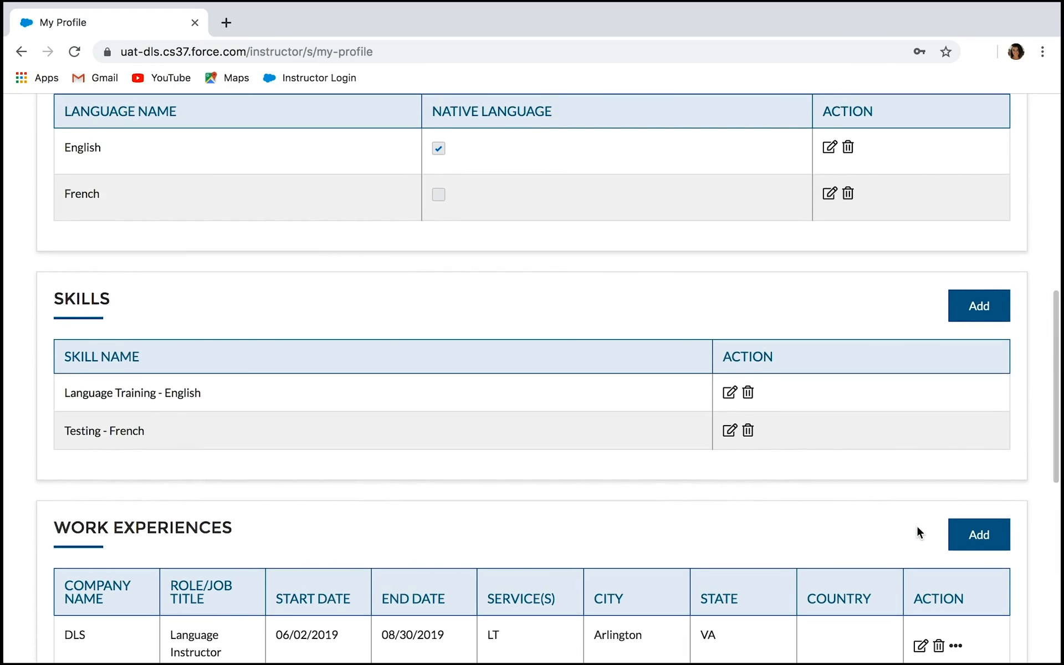
{"action": "scroll", "coordinate": [917, 531], "scroll_direction": "up", "scroll_amount": 5}
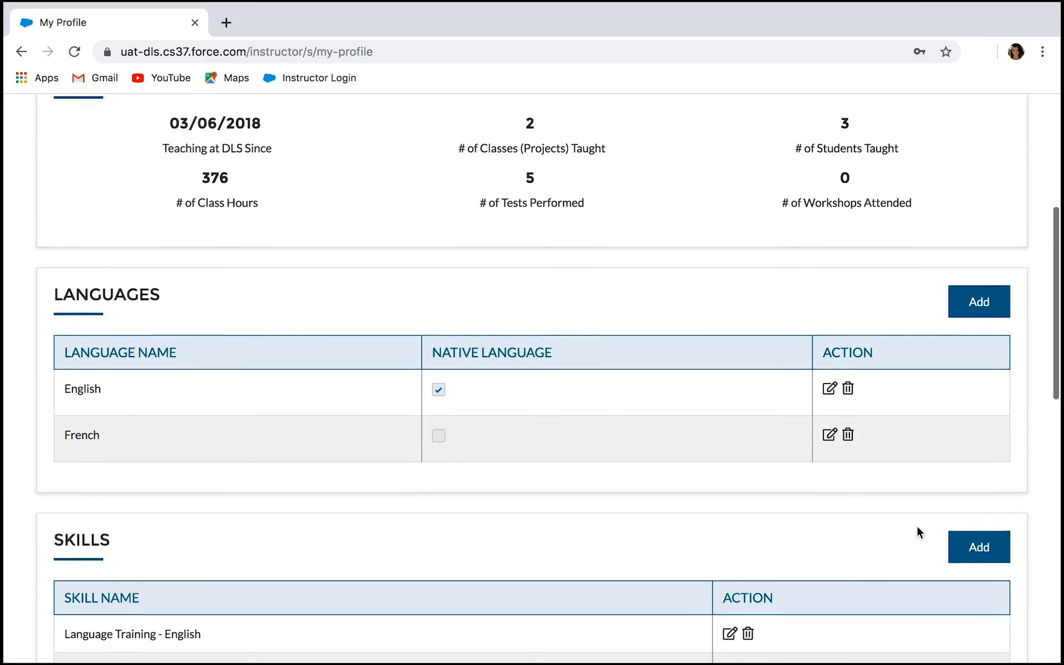
{"action": "scroll", "coordinate": [917, 528], "scroll_direction": "up", "scroll_amount": 6}
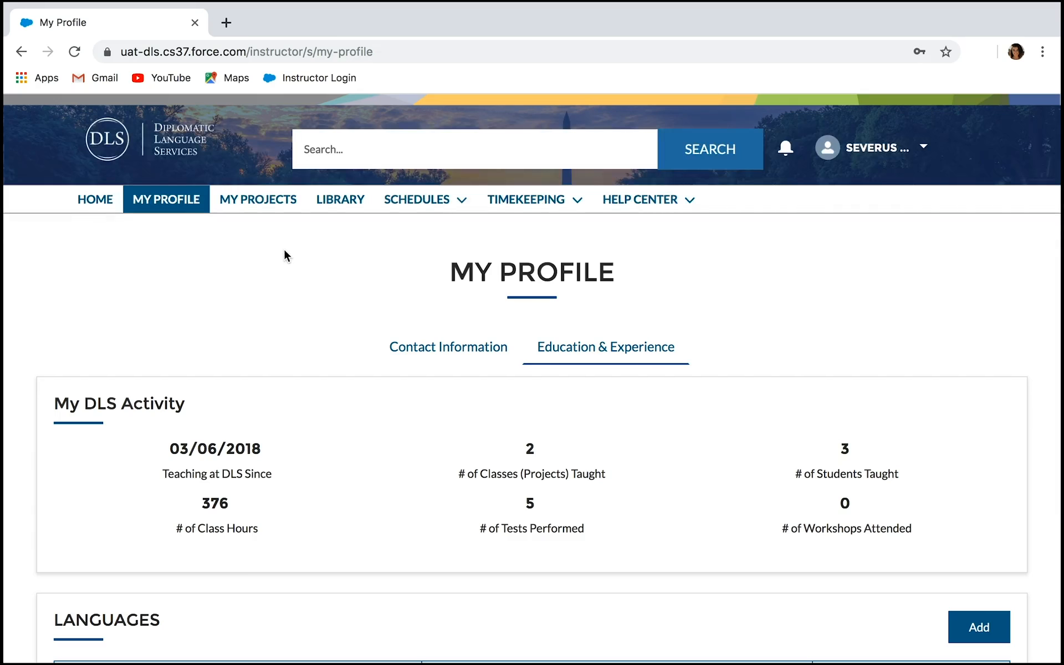
Open the project list and view its status filter choices, keeping Active selected
{"action": "left_click", "coordinate": [272, 195]}
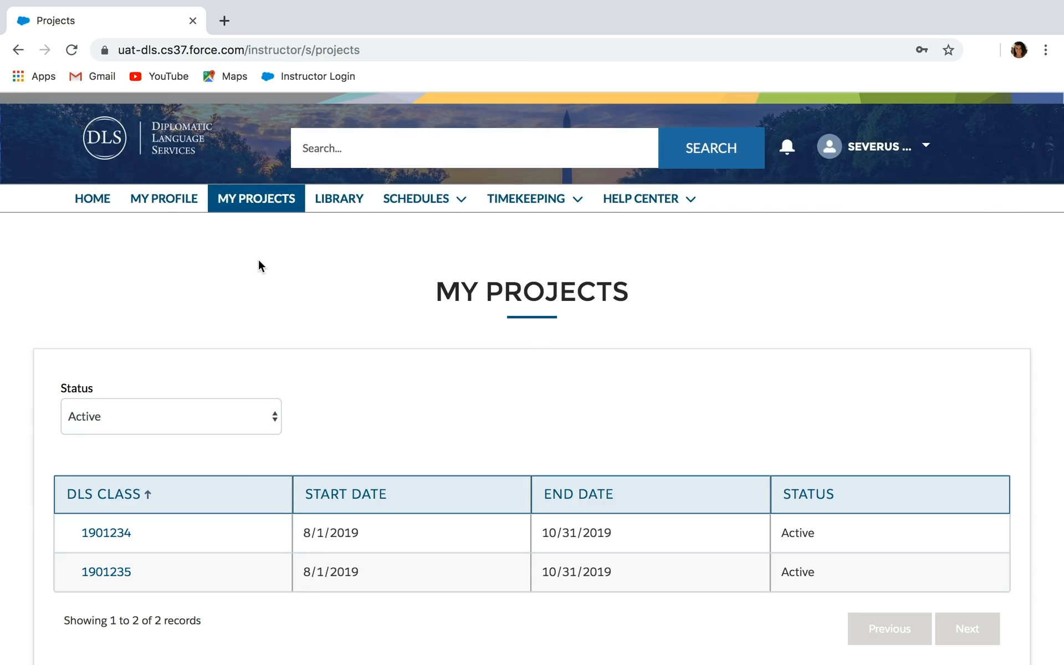
{"action": "left_click", "coordinate": [219, 414]}
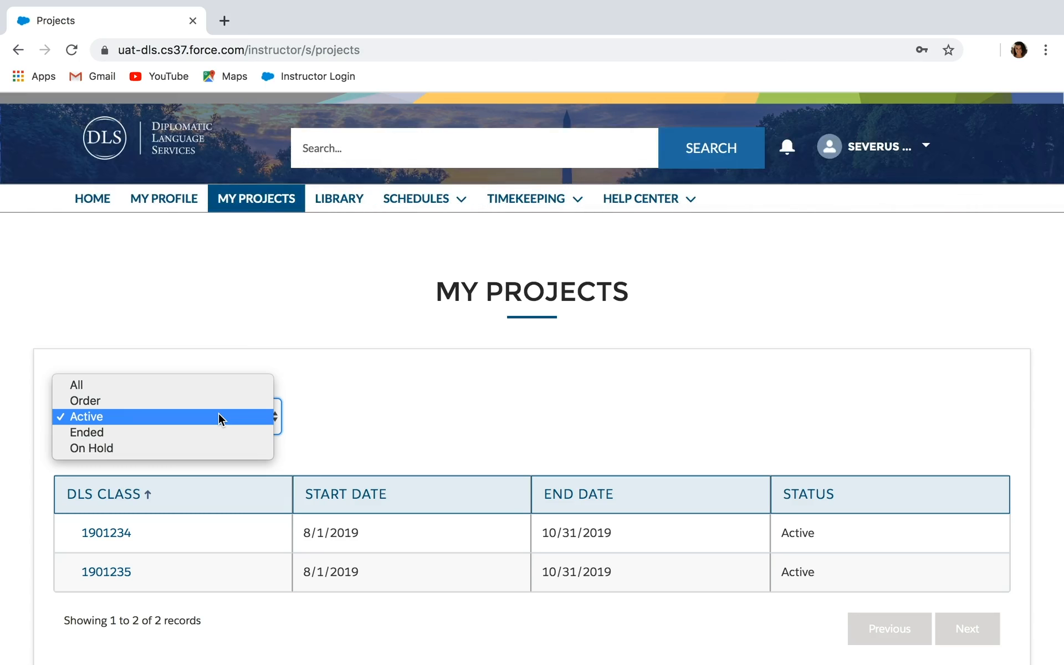
{"action": "left_click", "coordinate": [218, 415]}
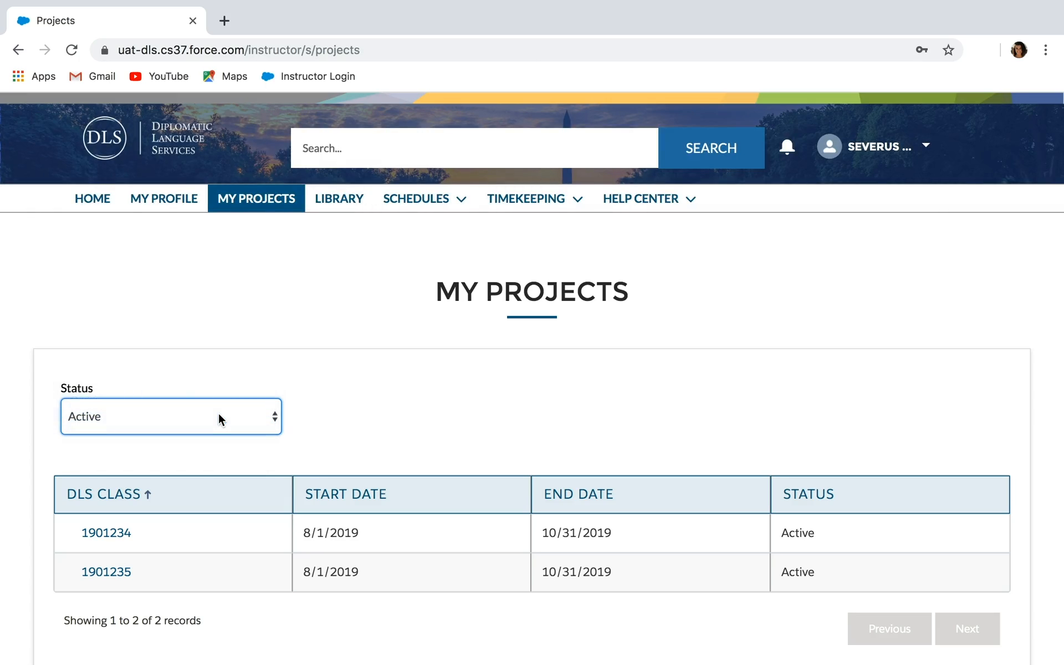
Open class 1901234 and review its contact assignments, budget, material request, schedules and time summary
{"action": "left_click", "coordinate": [101, 532]}
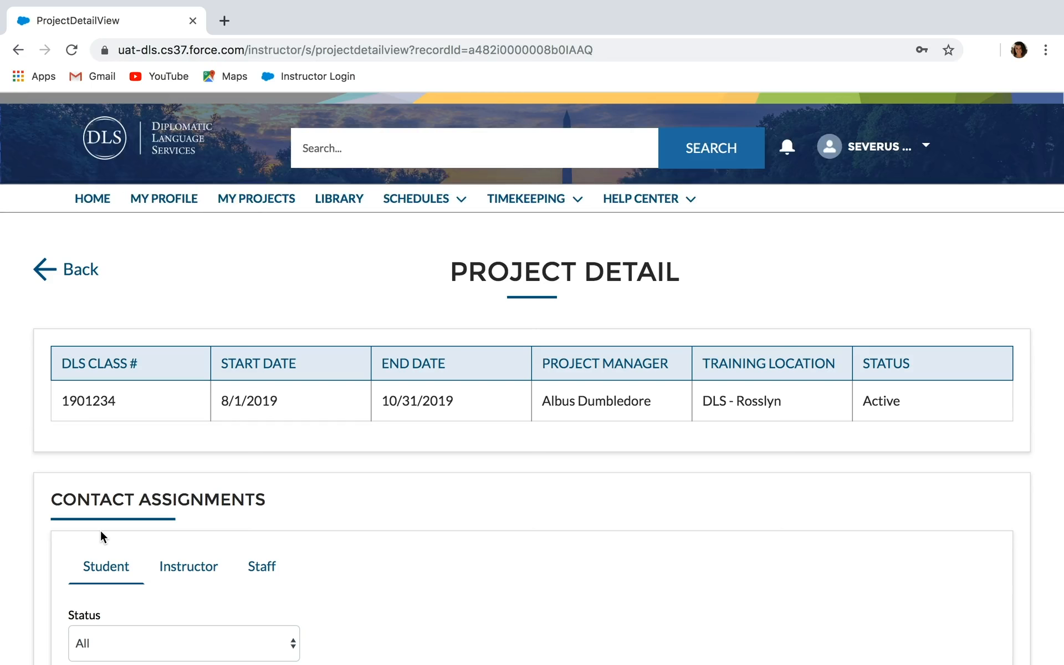
{"action": "scroll", "coordinate": [102, 520], "scroll_direction": "down", "scroll_amount": 7}
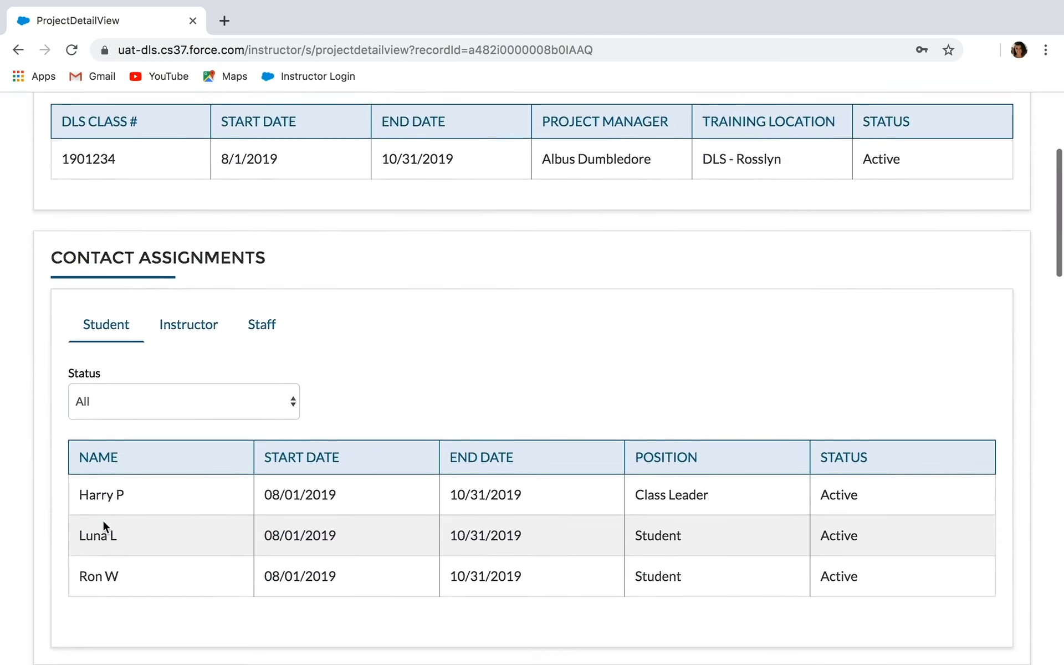
{"action": "scroll", "coordinate": [104, 527], "scroll_direction": "down", "scroll_amount": 11}
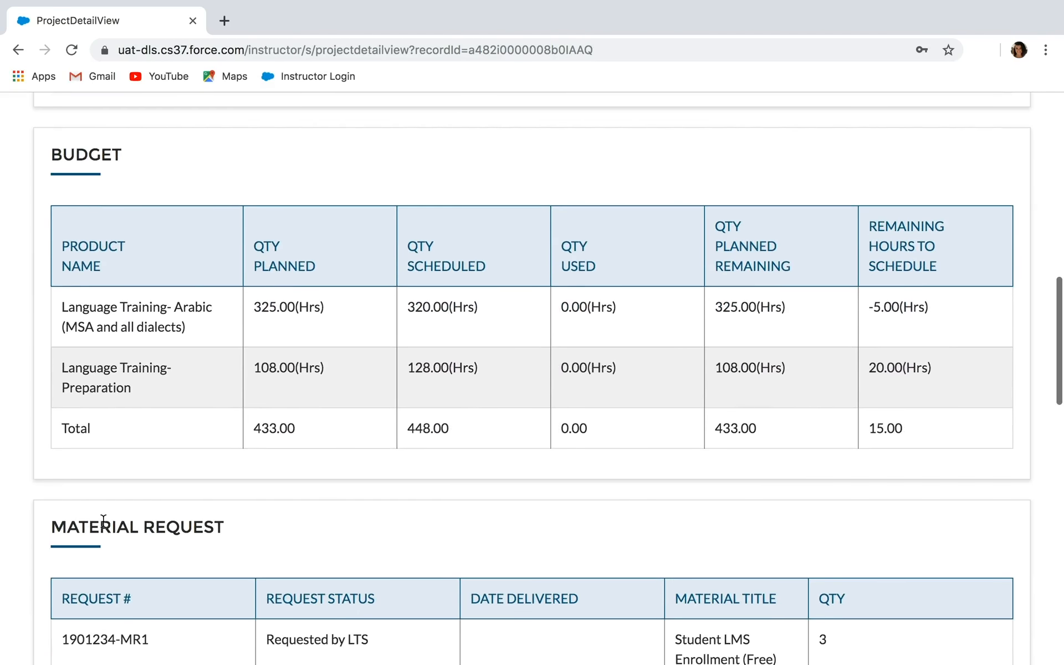
{"action": "scroll", "coordinate": [103, 521], "scroll_direction": "down", "scroll_amount": 11}
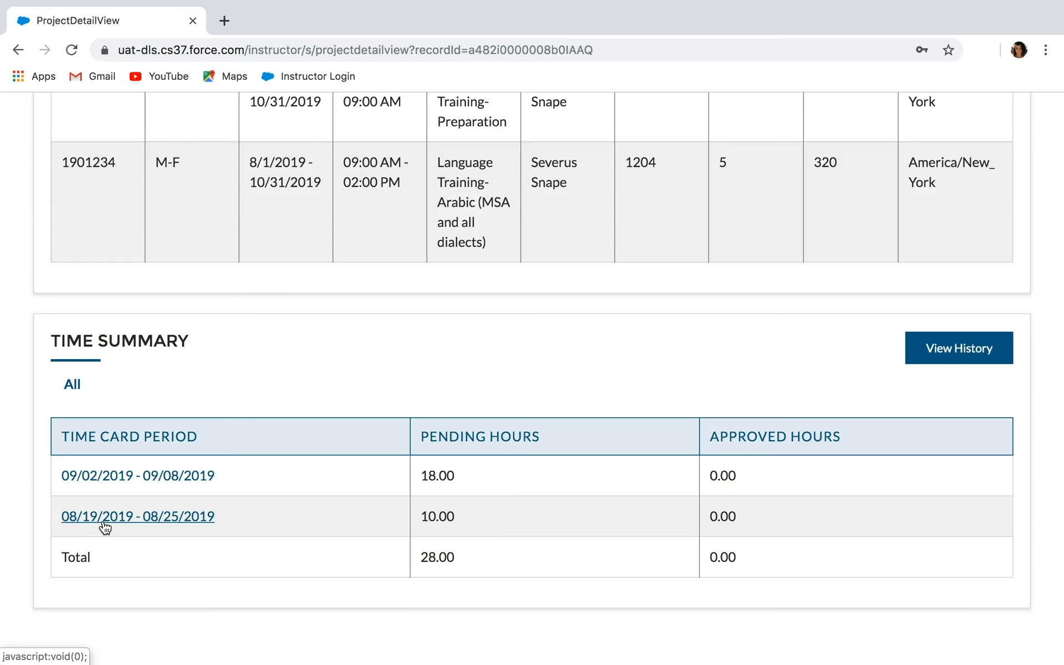
{"action": "scroll", "coordinate": [104, 527], "scroll_direction": "up", "scroll_amount": 11}
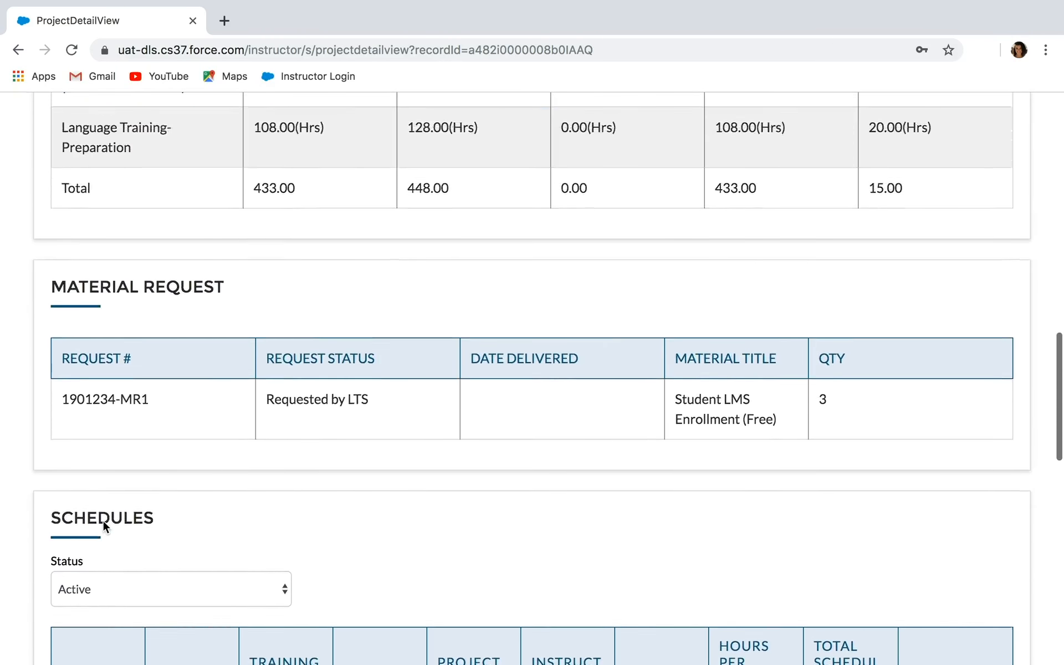
{"action": "scroll", "coordinate": [103, 524], "scroll_direction": "up", "scroll_amount": 15}
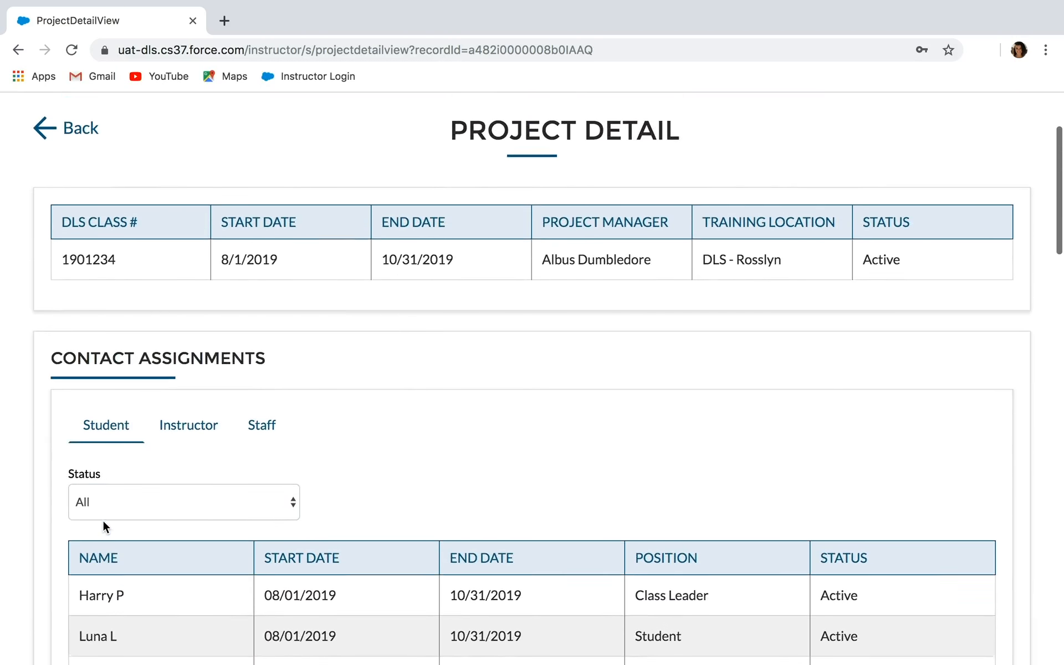
{"action": "scroll", "coordinate": [102, 519], "scroll_direction": "up", "scroll_amount": 3}
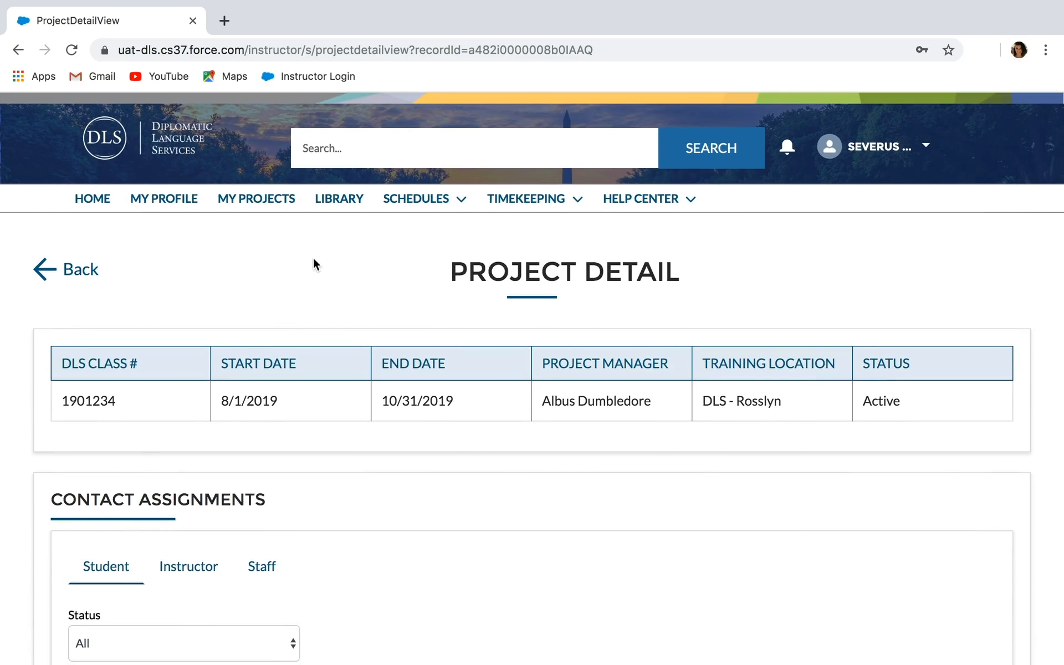
Open the library and review the current loans, favorite materials and rated materials
{"action": "left_click", "coordinate": [336, 199]}
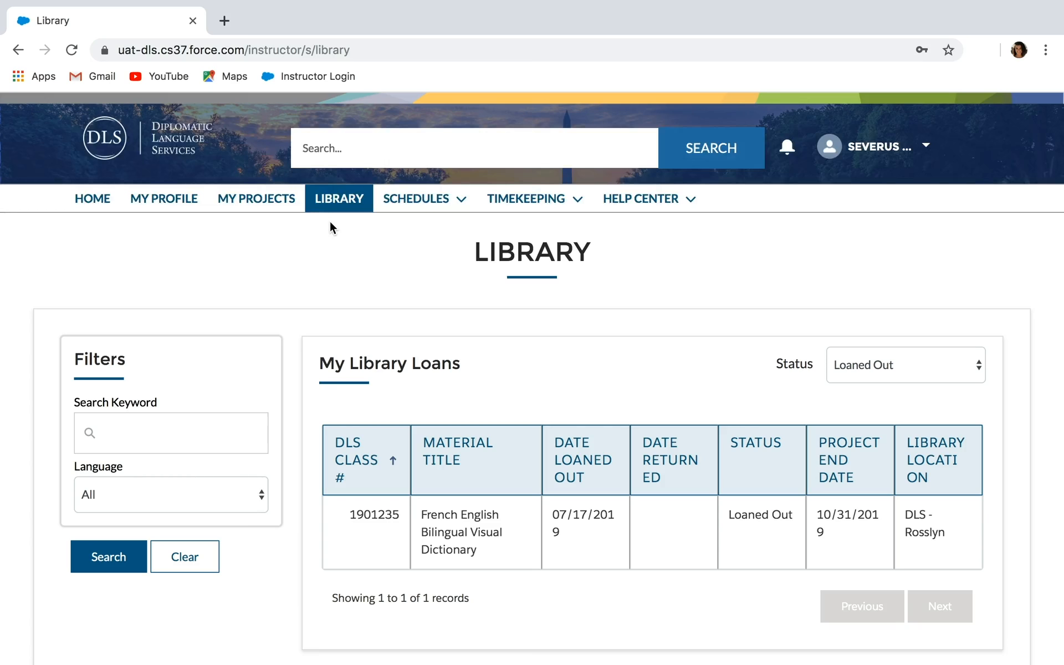
{"action": "scroll", "coordinate": [330, 223], "scroll_direction": "down", "scroll_amount": 3}
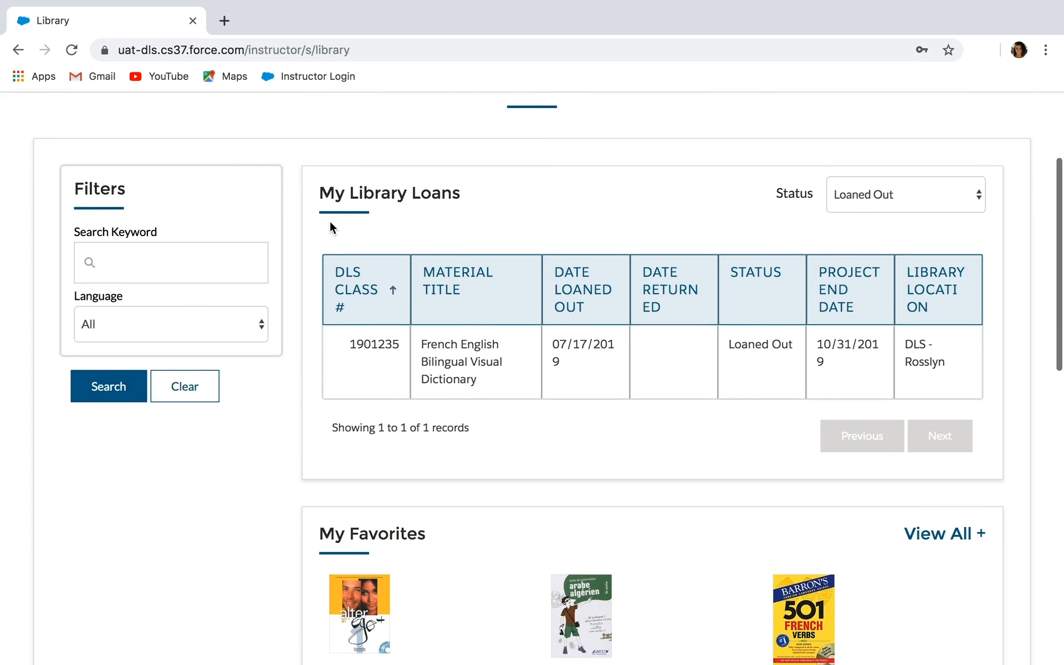
{"action": "scroll", "coordinate": [331, 228], "scroll_direction": "down", "scroll_amount": 6}
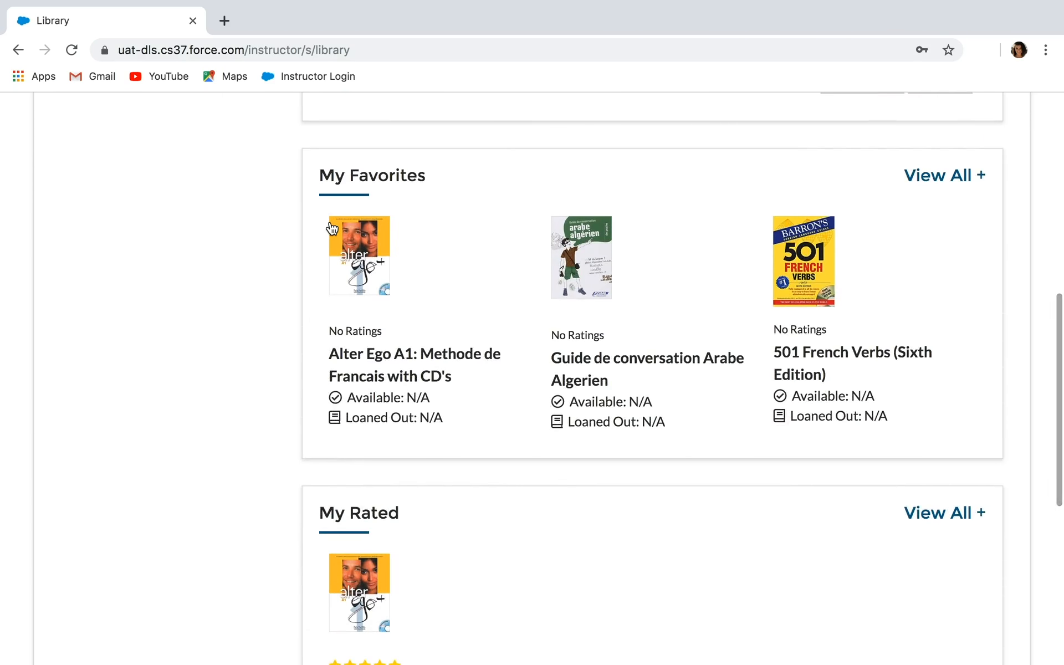
{"action": "scroll", "coordinate": [331, 228], "scroll_direction": "down", "scroll_amount": 5}
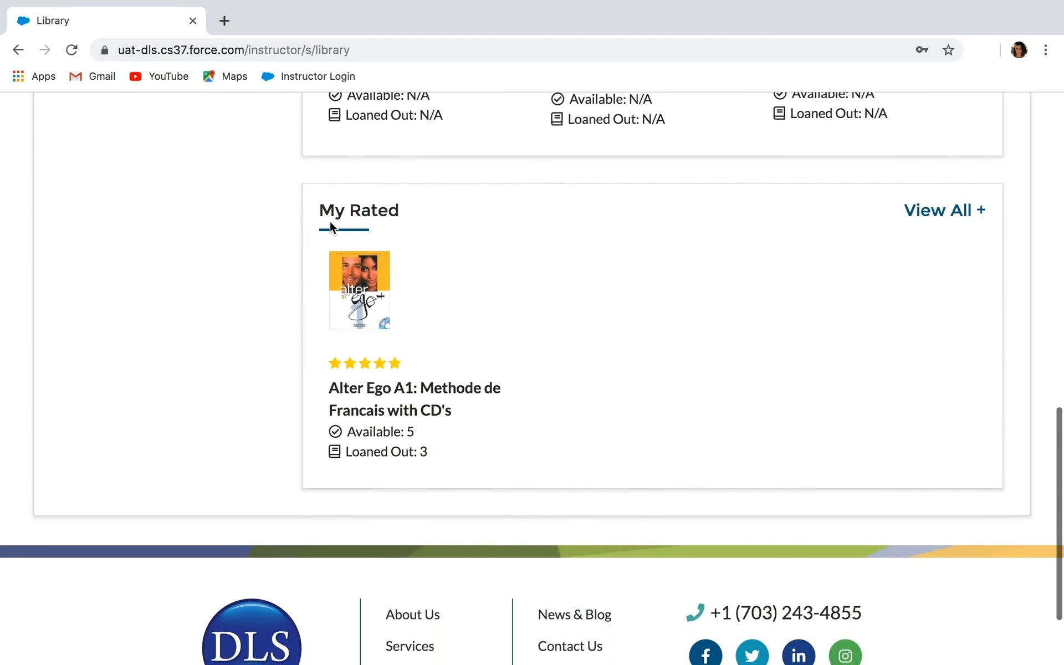
{"action": "scroll", "coordinate": [330, 227], "scroll_direction": "up", "scroll_amount": 15}
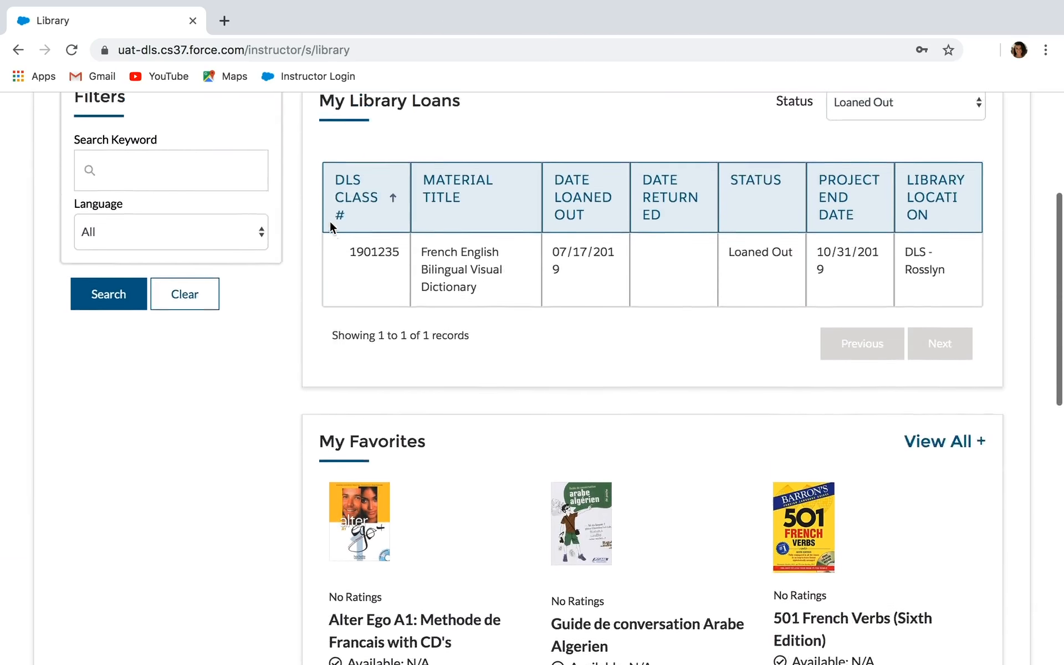
Search the library for Chinese - Mandarin materials and look through the resulting titles
{"action": "left_click", "coordinate": [237, 435]}
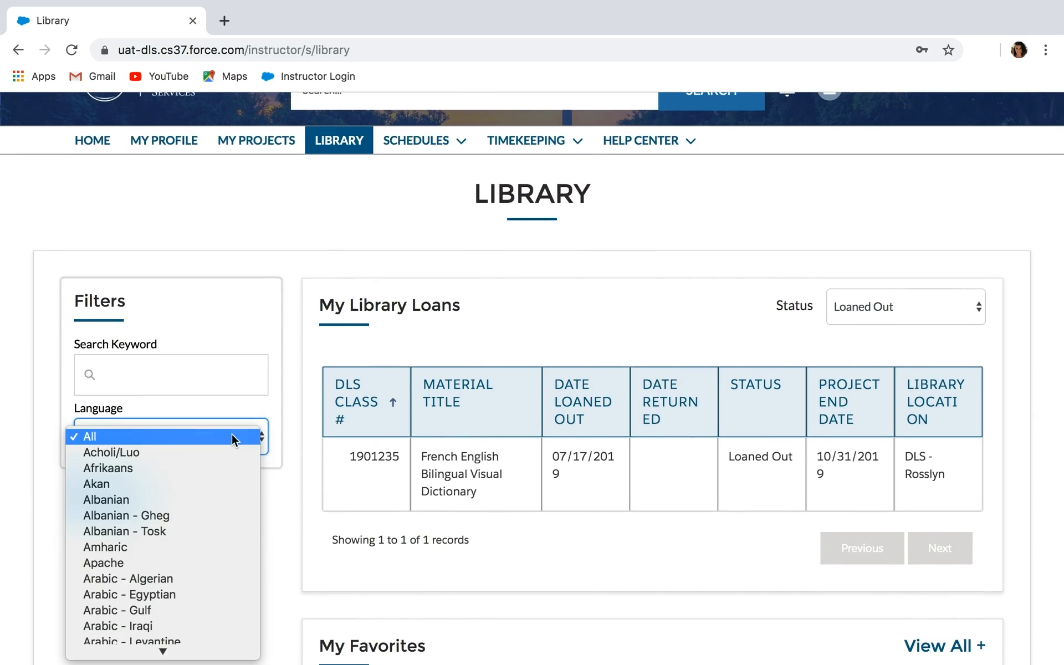
{"action": "scroll", "coordinate": [232, 437], "scroll_direction": "down", "scroll_amount": 10}
{"action": "scroll", "coordinate": [232, 434], "scroll_direction": "down", "scroll_amount": 8}
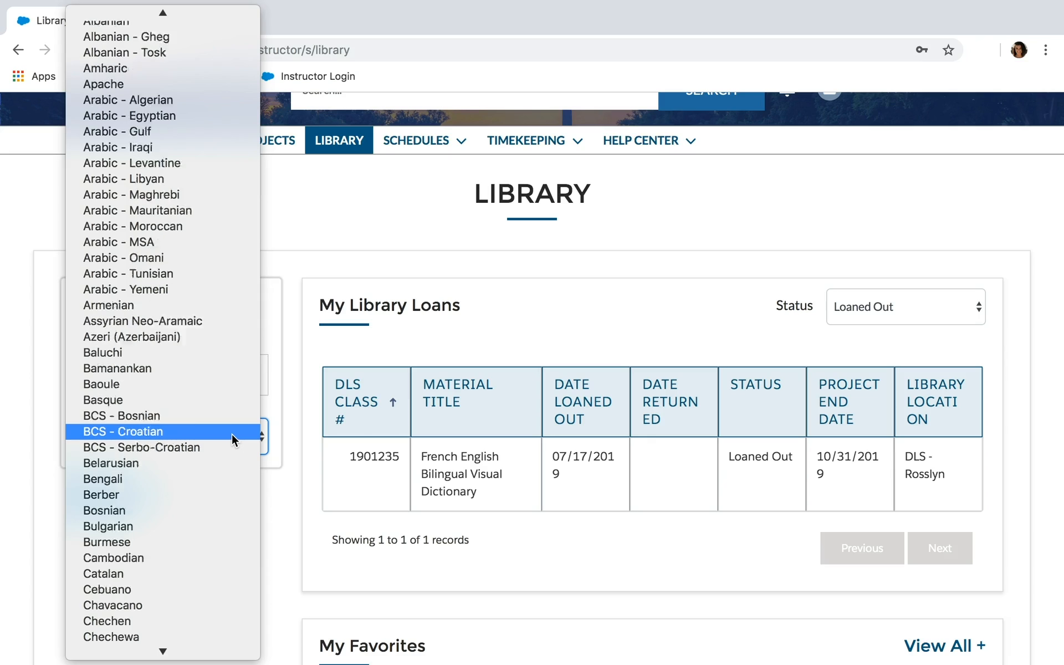
{"action": "left_click", "coordinate": [231, 368]}
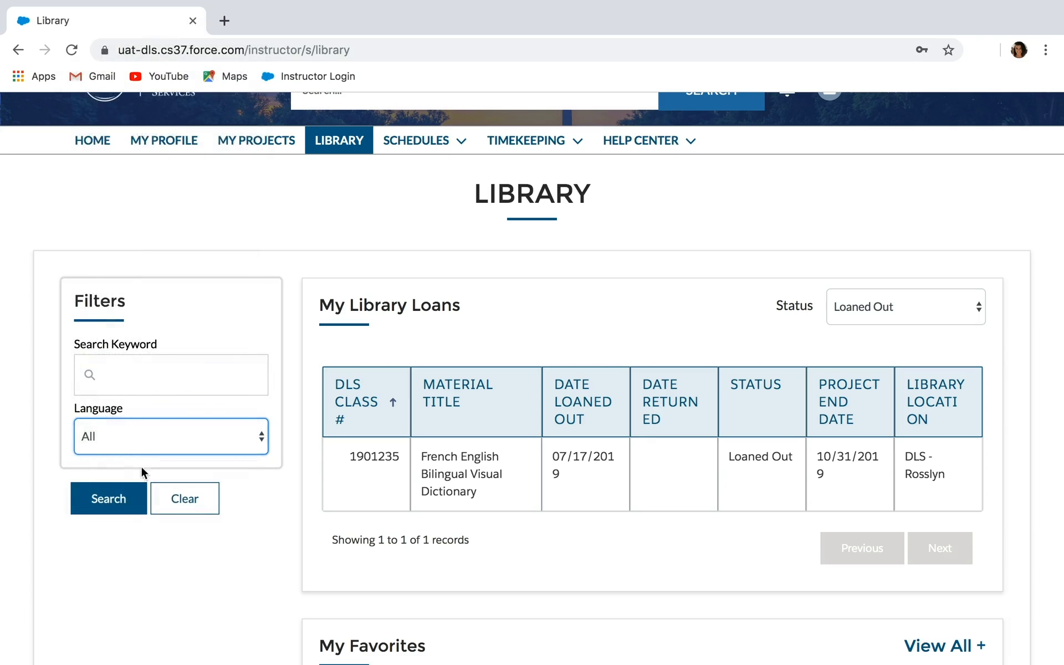
{"action": "left_click", "coordinate": [112, 496]}
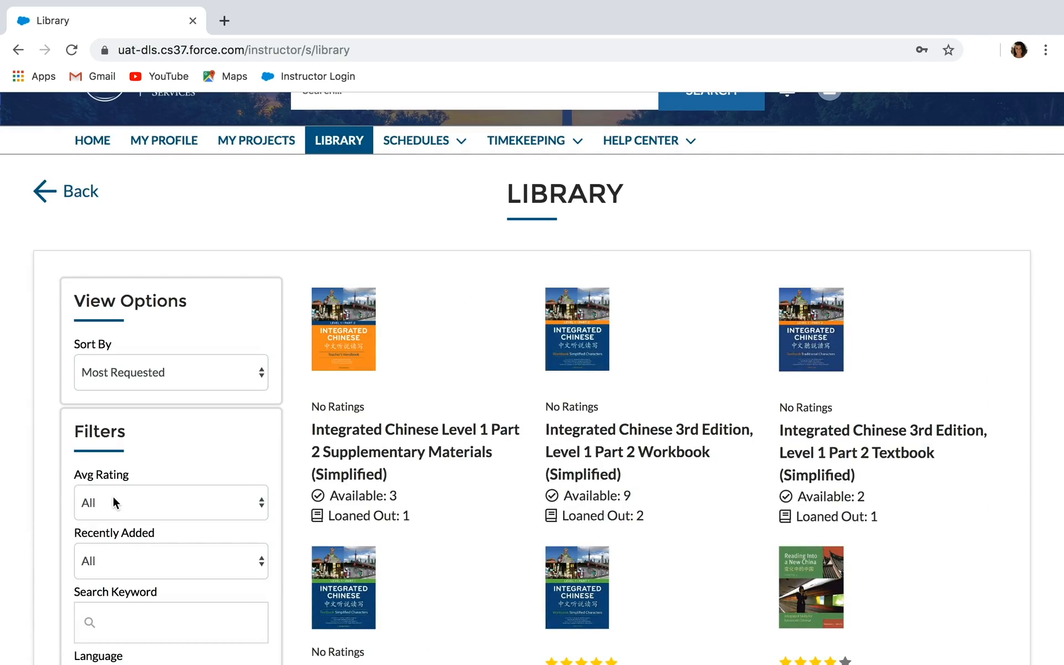
{"action": "scroll", "coordinate": [475, 508], "scroll_direction": "down", "scroll_amount": 3}
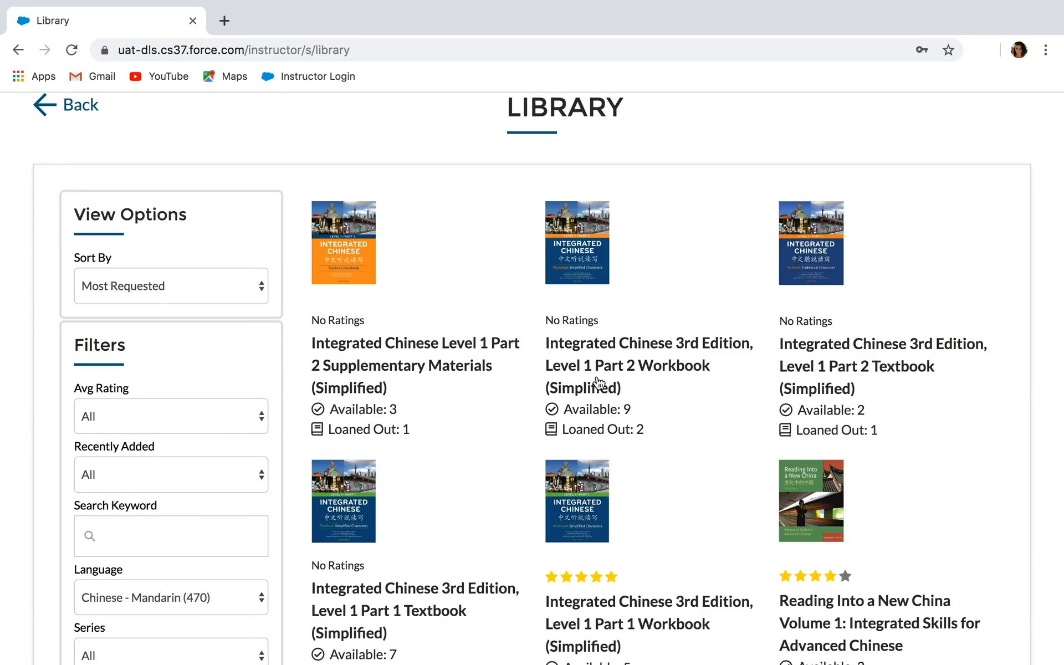
Open the Integrated Chinese 3rd Edition, Level 1 Part 2 Workbook (Simplified) and review its details, inventory, blank review form and material requests
{"action": "left_click", "coordinate": [590, 357]}
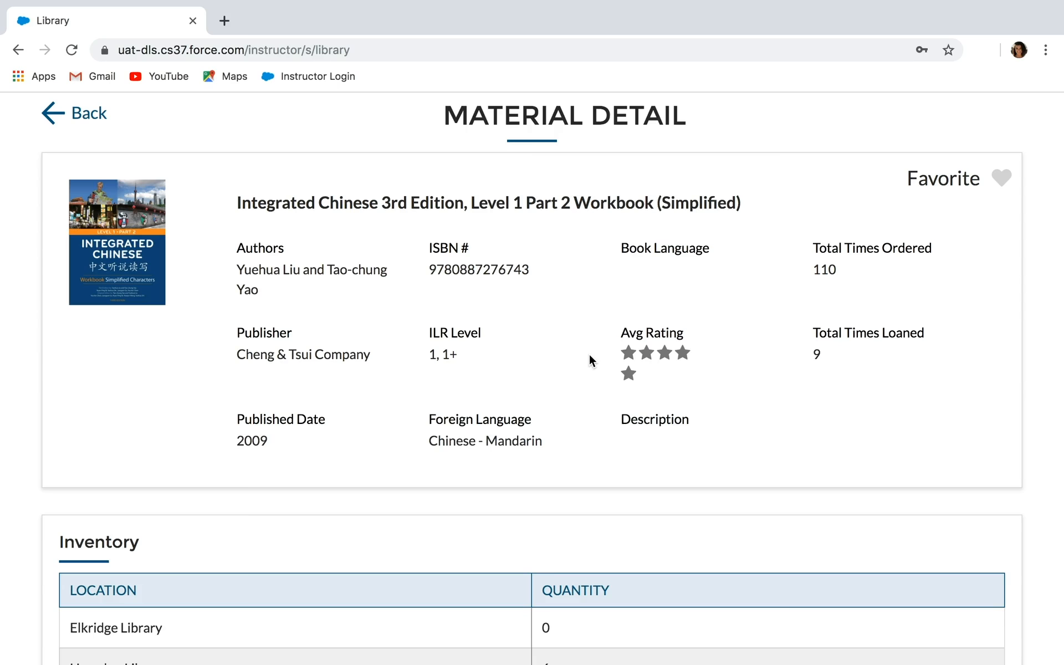
{"action": "scroll", "coordinate": [590, 358], "scroll_direction": "down", "scroll_amount": 8}
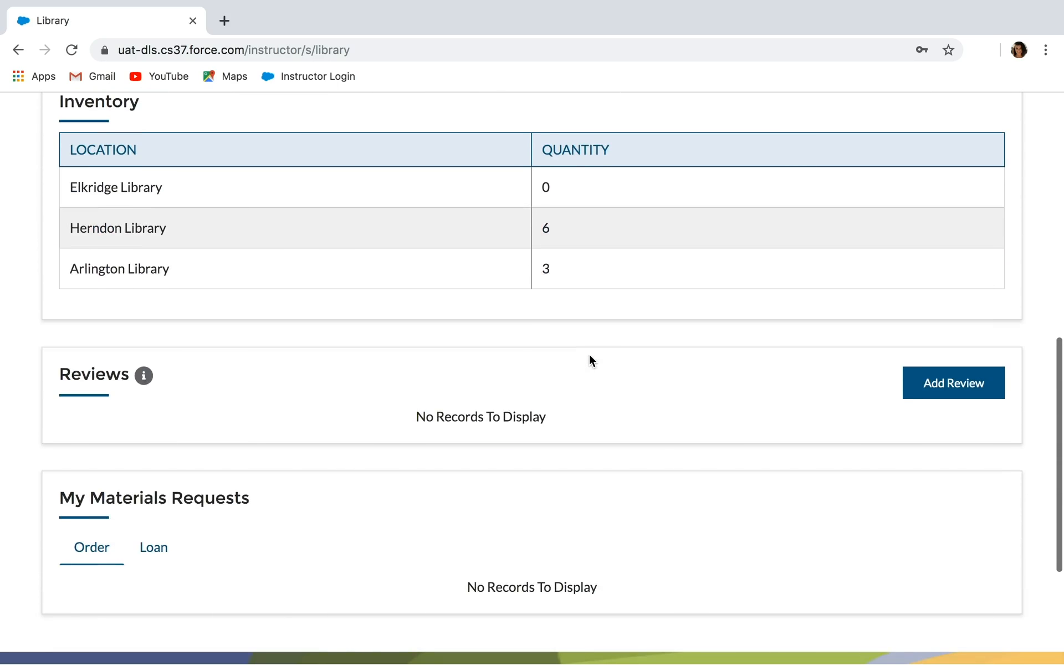
{"action": "left_click", "coordinate": [931, 394]}
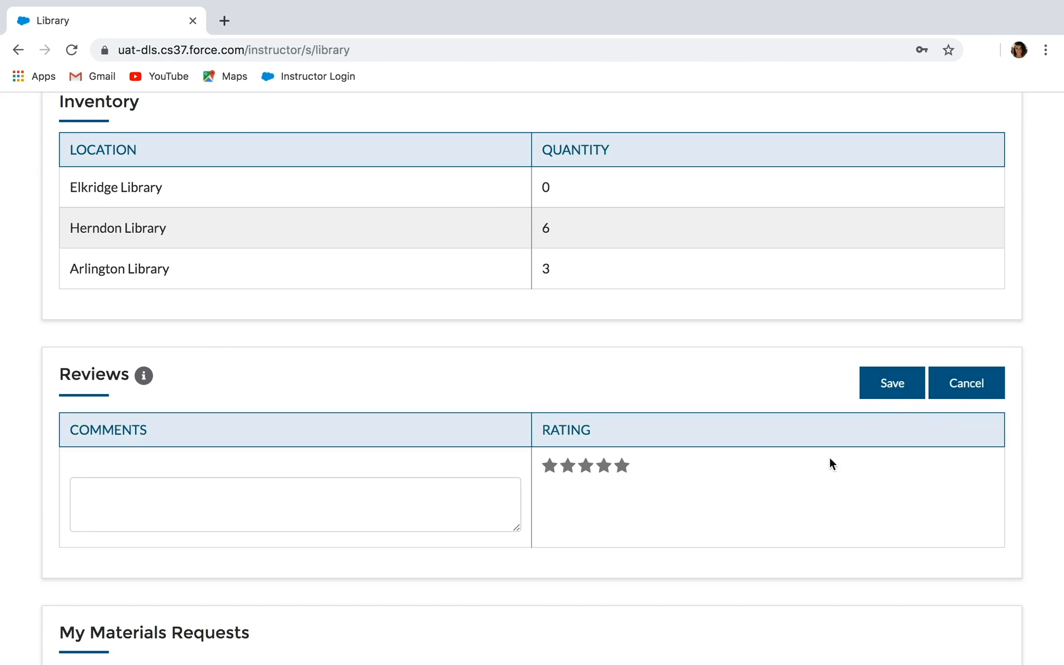
{"action": "scroll", "coordinate": [790, 488], "scroll_direction": "down", "scroll_amount": 4}
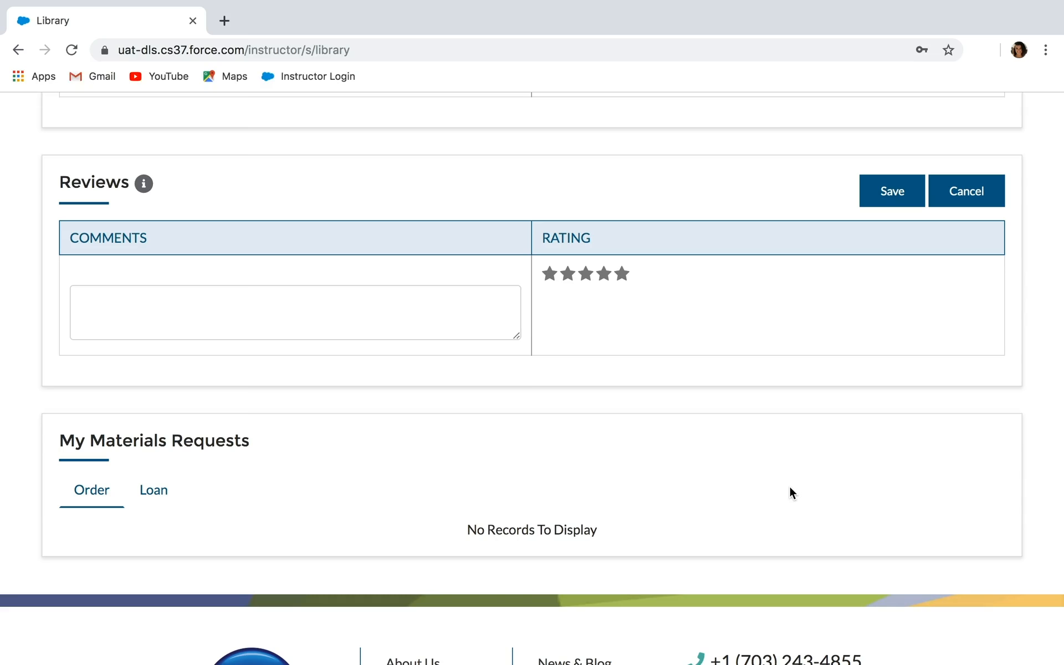
{"action": "scroll", "coordinate": [790, 487], "scroll_direction": "up", "scroll_amount": 9}
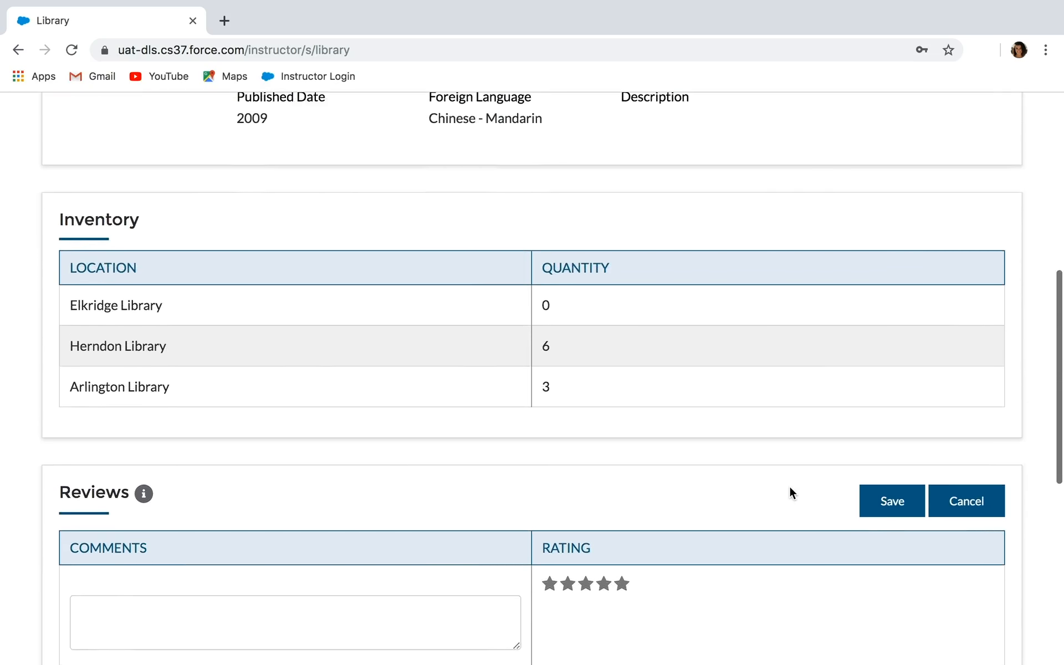
{"action": "scroll", "coordinate": [789, 486], "scroll_direction": "up", "scroll_amount": 5}
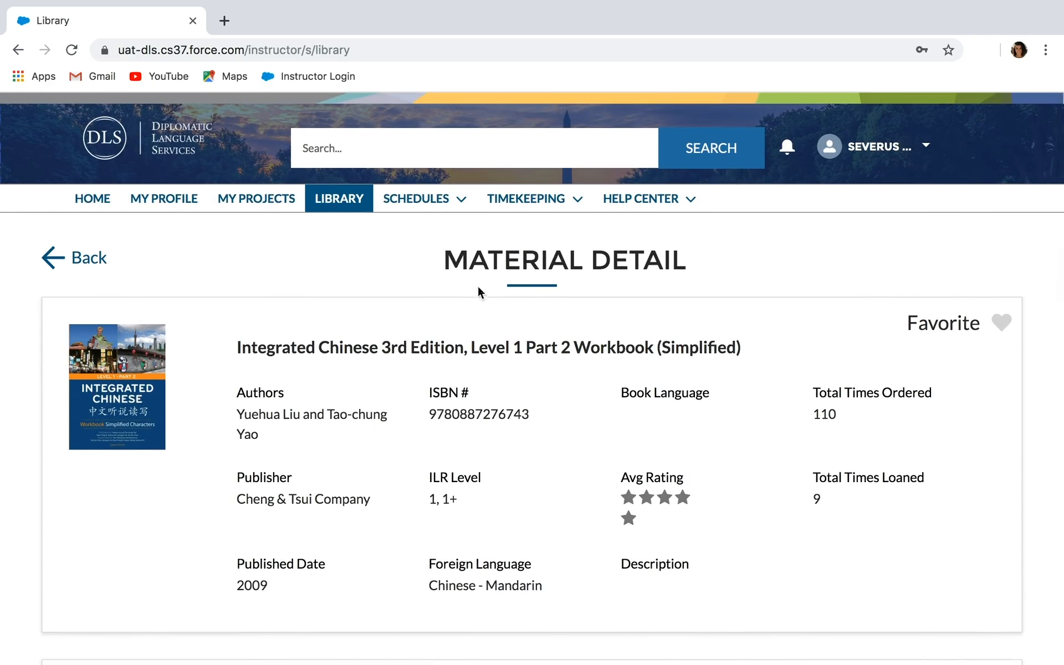
Open the personal schedules and examine the weekly calendar, its event legend and the view choices, keeping Calendar selected
{"action": "left_click", "coordinate": [443, 207]}
{"action": "left_click", "coordinate": [440, 226]}
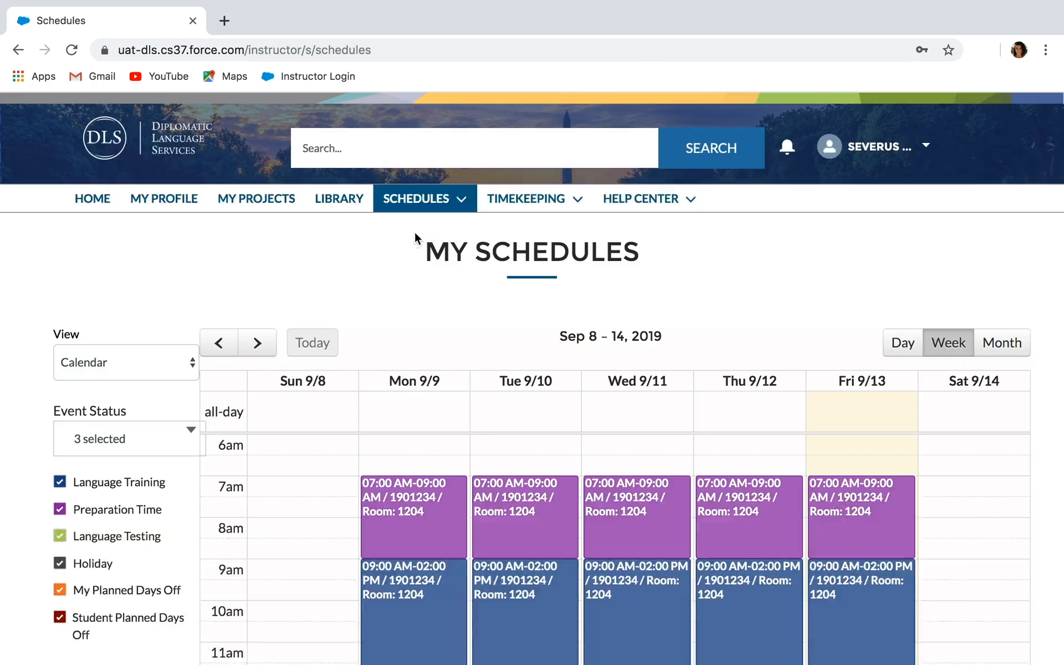
{"action": "scroll", "coordinate": [180, 302], "scroll_direction": "down", "scroll_amount": 3}
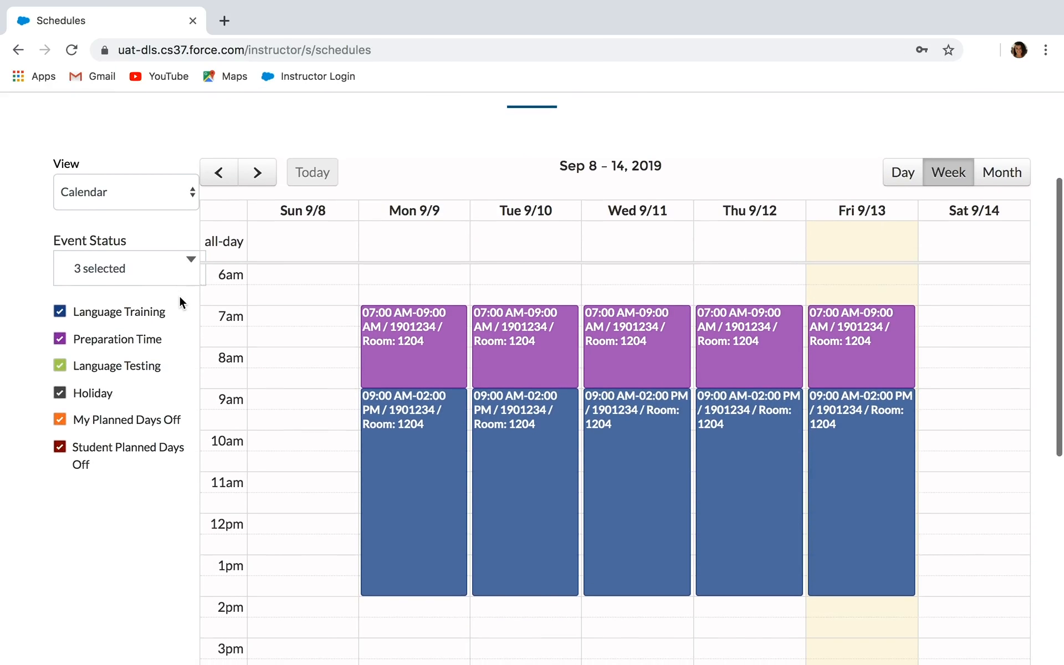
{"action": "scroll", "coordinate": [180, 302], "scroll_direction": "down", "scroll_amount": 4}
{"action": "scroll", "coordinate": [180, 302], "scroll_direction": "up", "scroll_amount": 2}
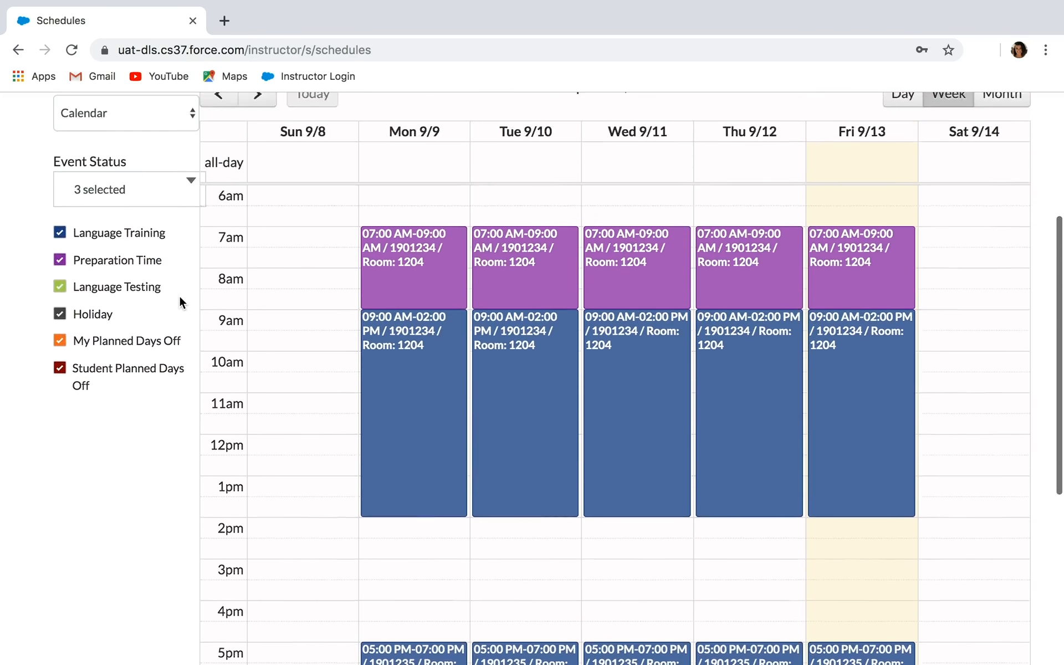
{"action": "scroll", "coordinate": [178, 295], "scroll_direction": "up", "scroll_amount": 3}
{"action": "left_click", "coordinate": [171, 231]}
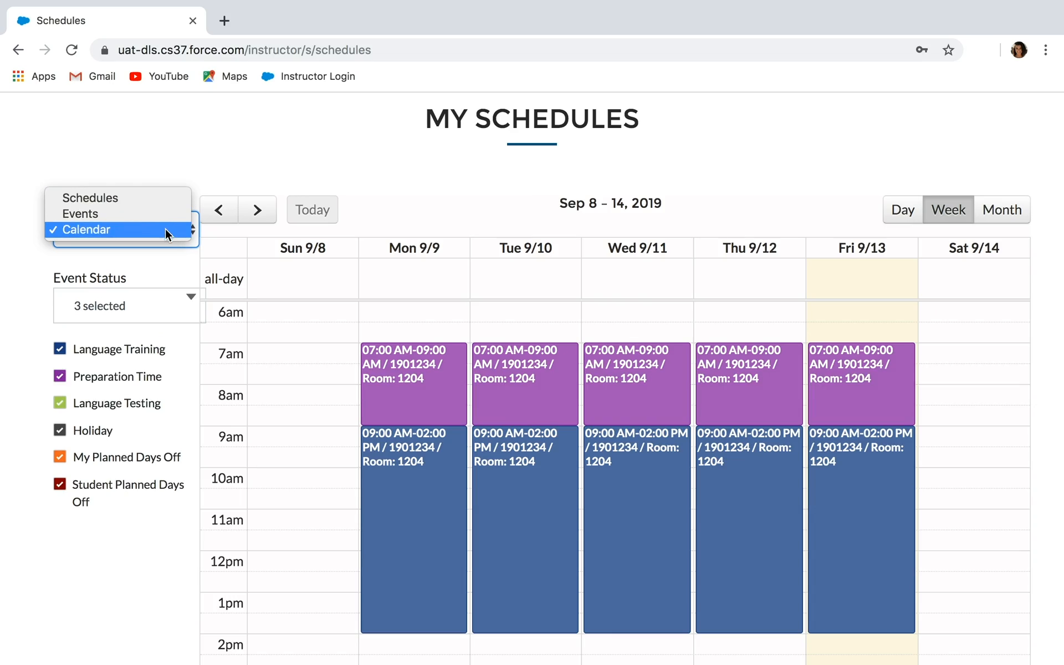
{"action": "left_click", "coordinate": [165, 228]}
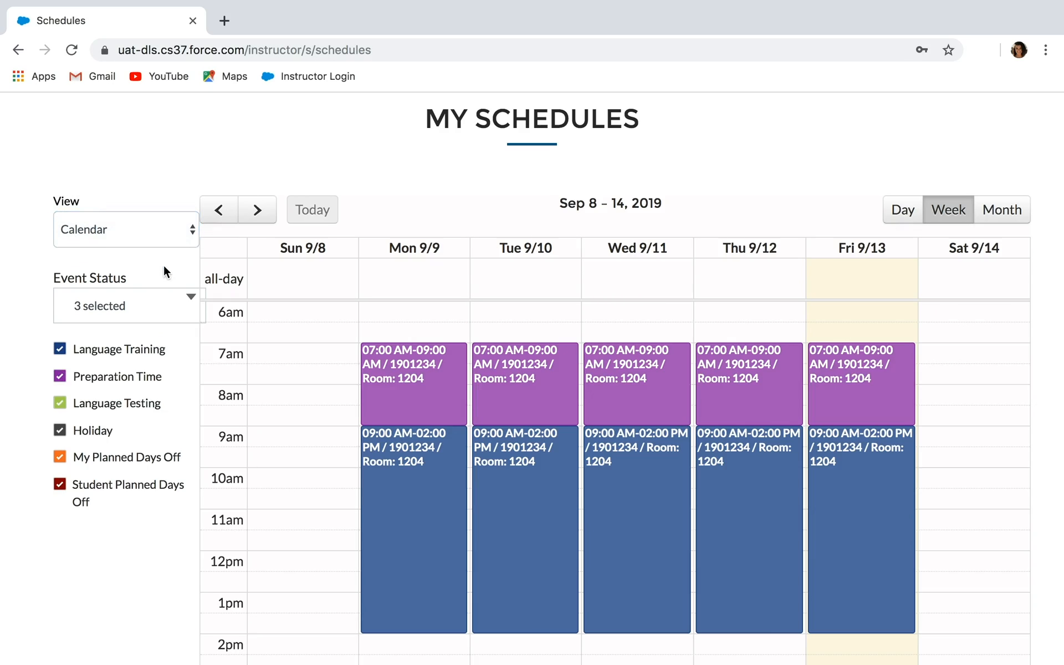
{"action": "scroll", "coordinate": [176, 363], "scroll_direction": "down", "scroll_amount": 1}
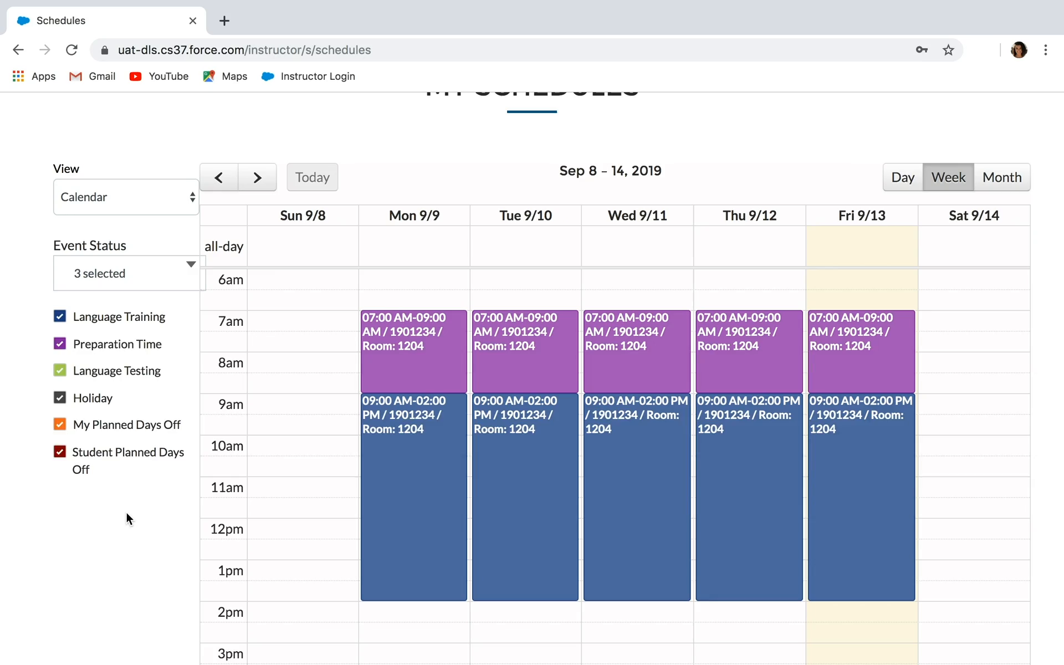
{"action": "scroll", "coordinate": [127, 518], "scroll_direction": "up", "scroll_amount": 3}
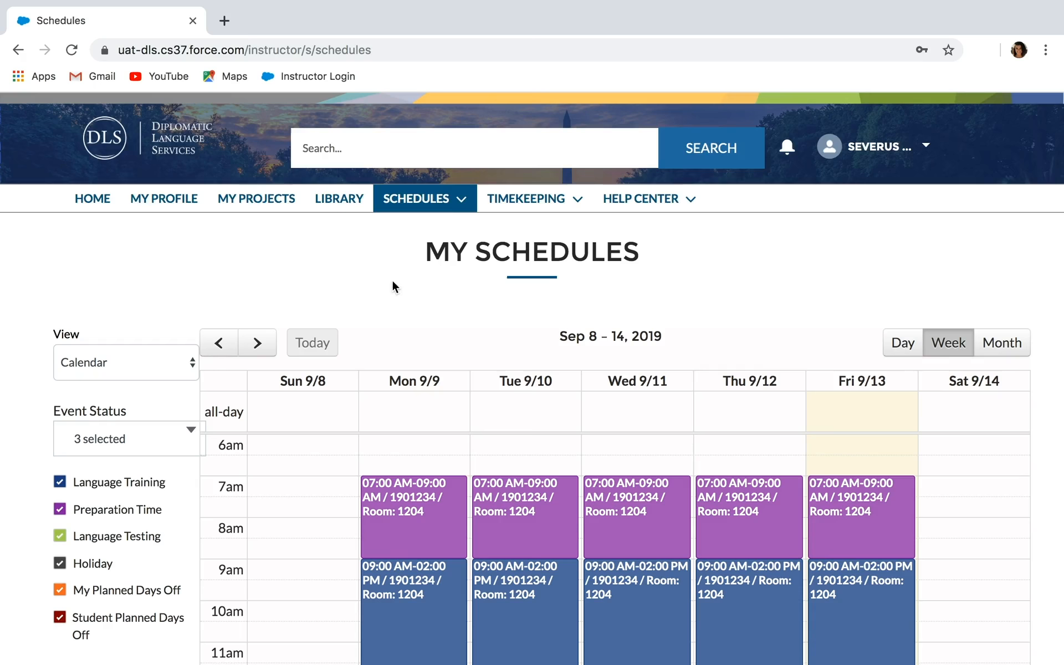
Open the planned days off and view the project filter choices, keeping All selected
{"action": "left_click", "coordinate": [462, 199]}
{"action": "left_click", "coordinate": [440, 257]}
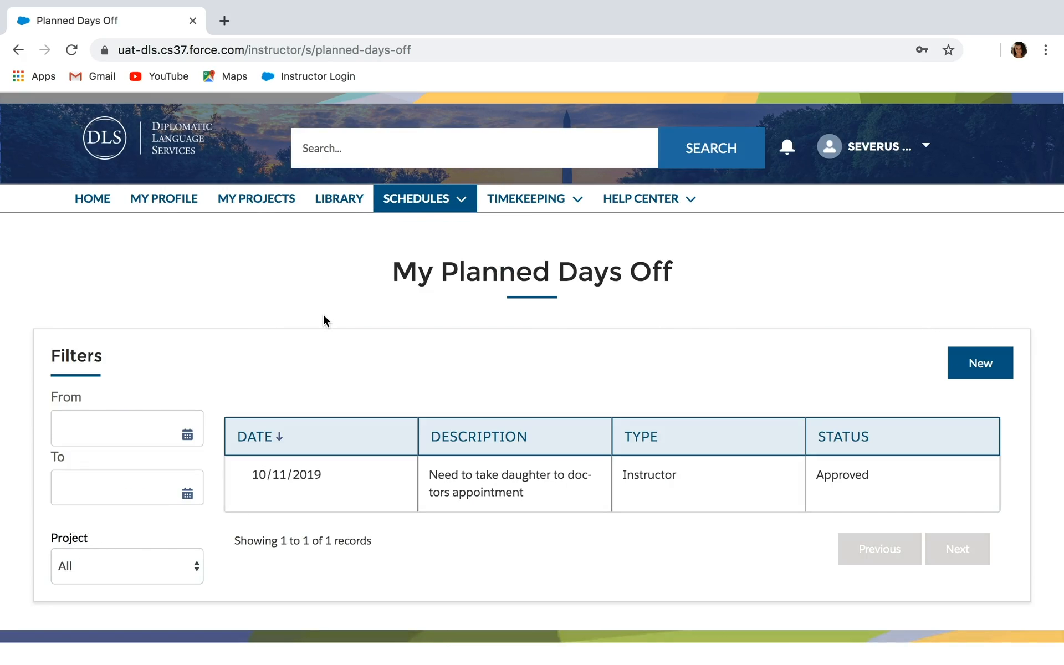
{"action": "scroll", "coordinate": [320, 322], "scroll_direction": "down", "scroll_amount": 1}
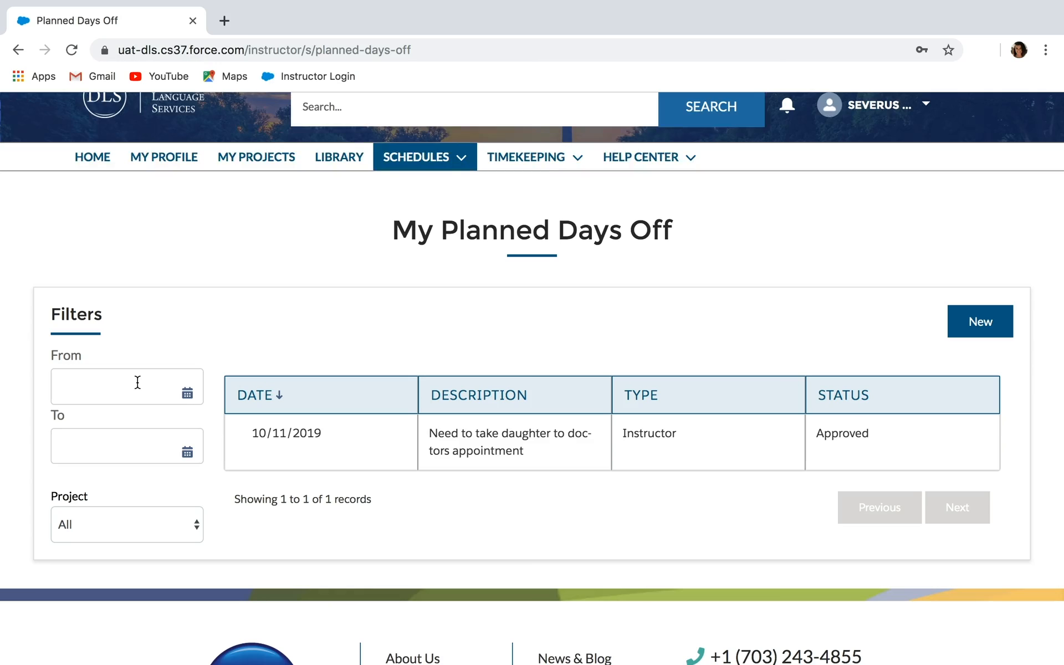
{"action": "left_click", "coordinate": [137, 529]}
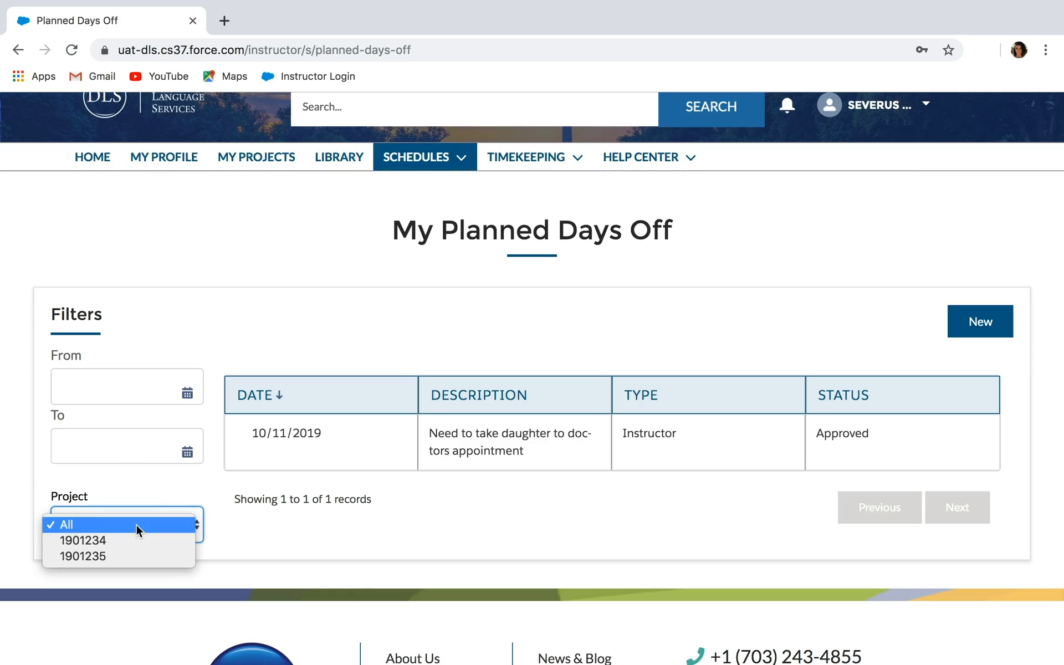
{"action": "left_click", "coordinate": [136, 524]}
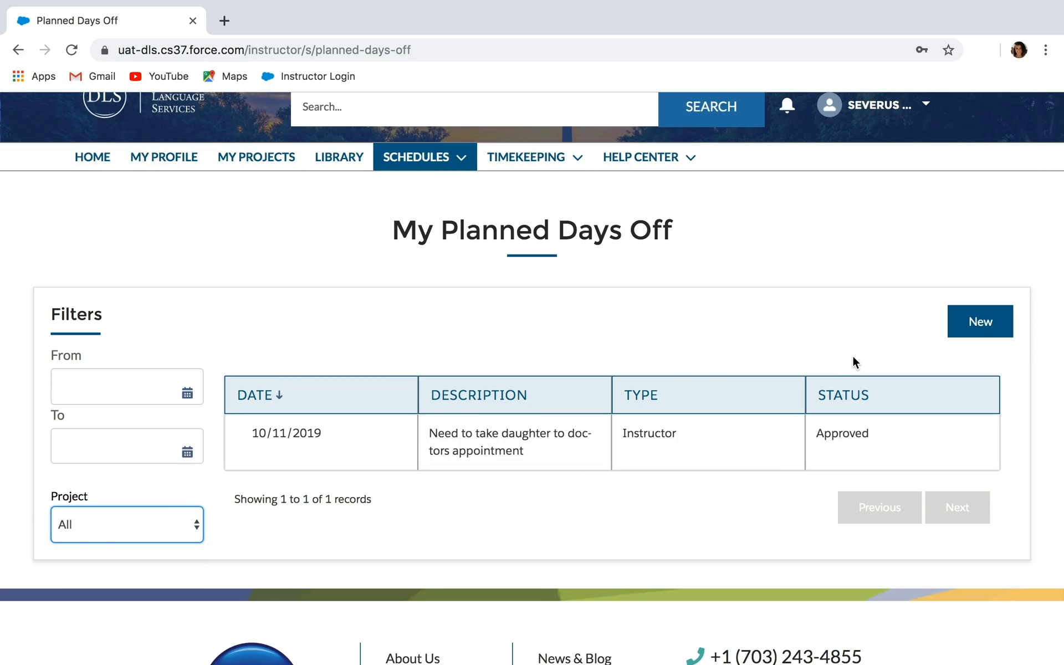
Create a new planned days off request running from 10/20/2019 to 10/31/2019
{"action": "left_click", "coordinate": [976, 327]}
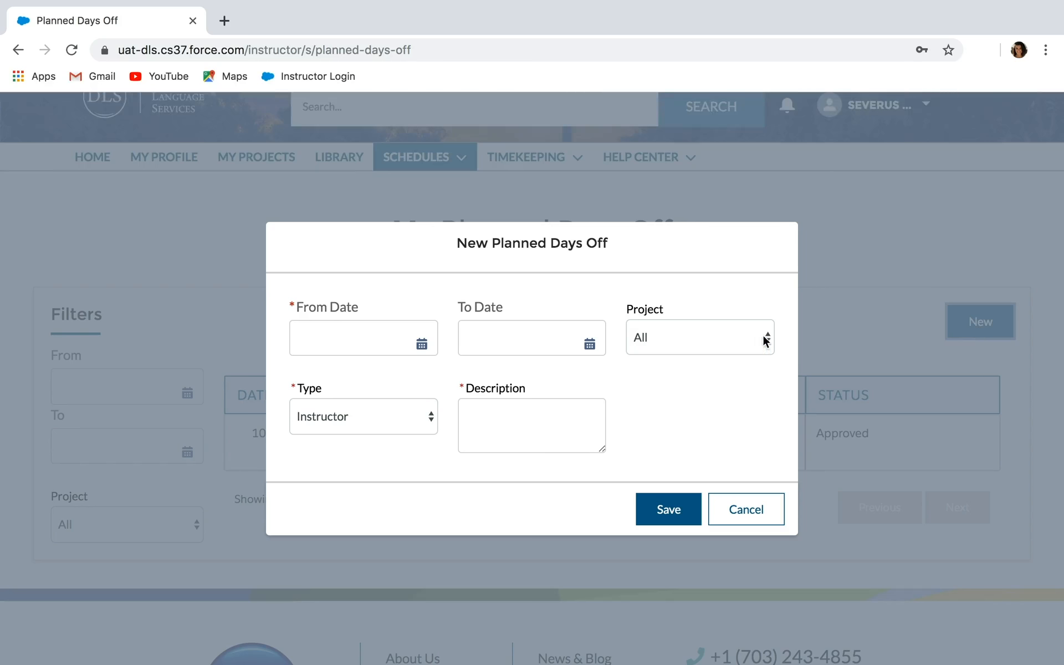
{"action": "left_click", "coordinate": [421, 344]}
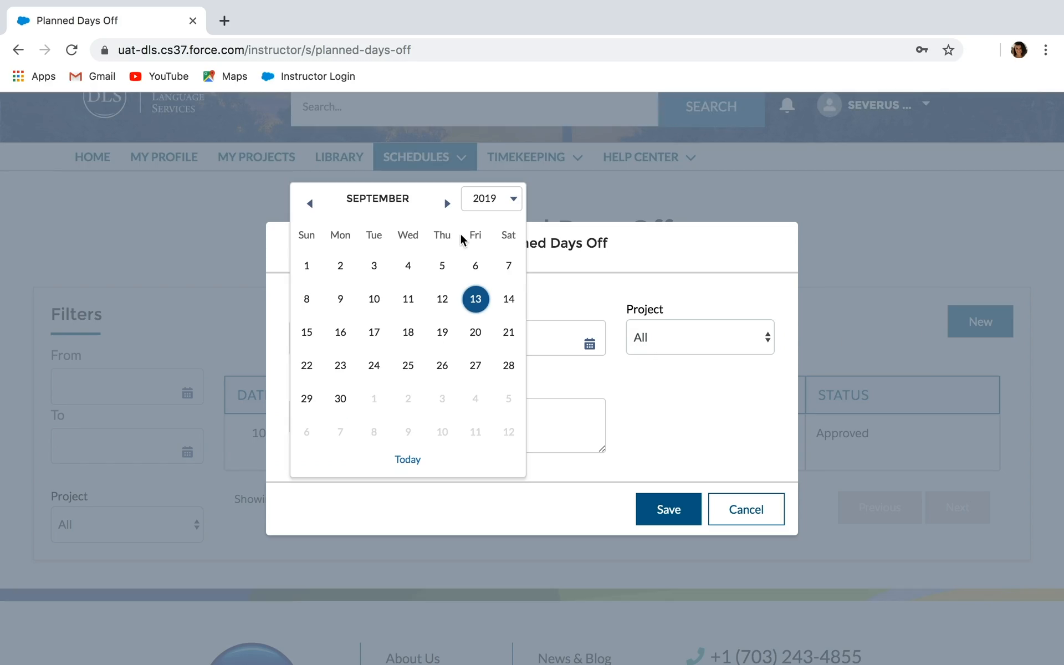
{"action": "left_click", "coordinate": [447, 203]}
{"action": "left_click", "coordinate": [307, 367]}
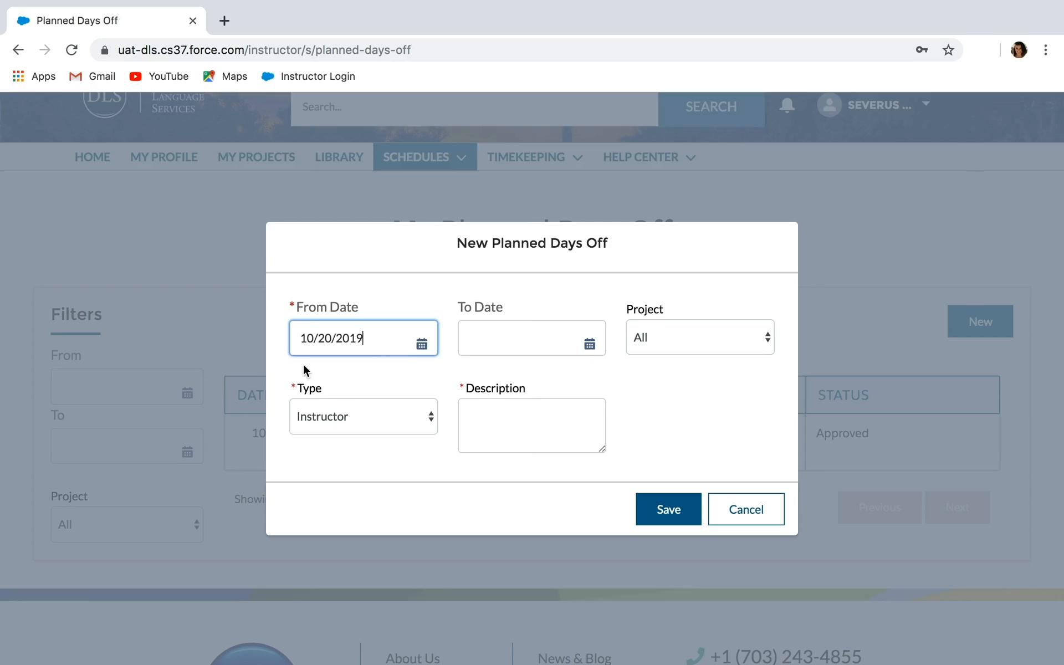
{"action": "left_click", "coordinate": [591, 346]}
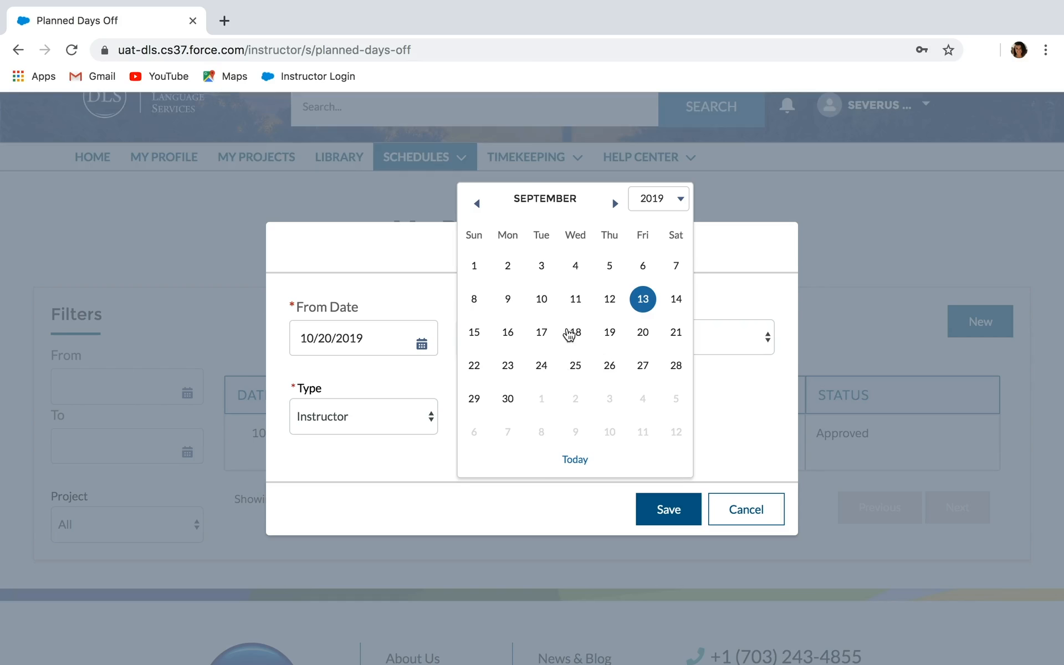
{"action": "left_click", "coordinate": [613, 205]}
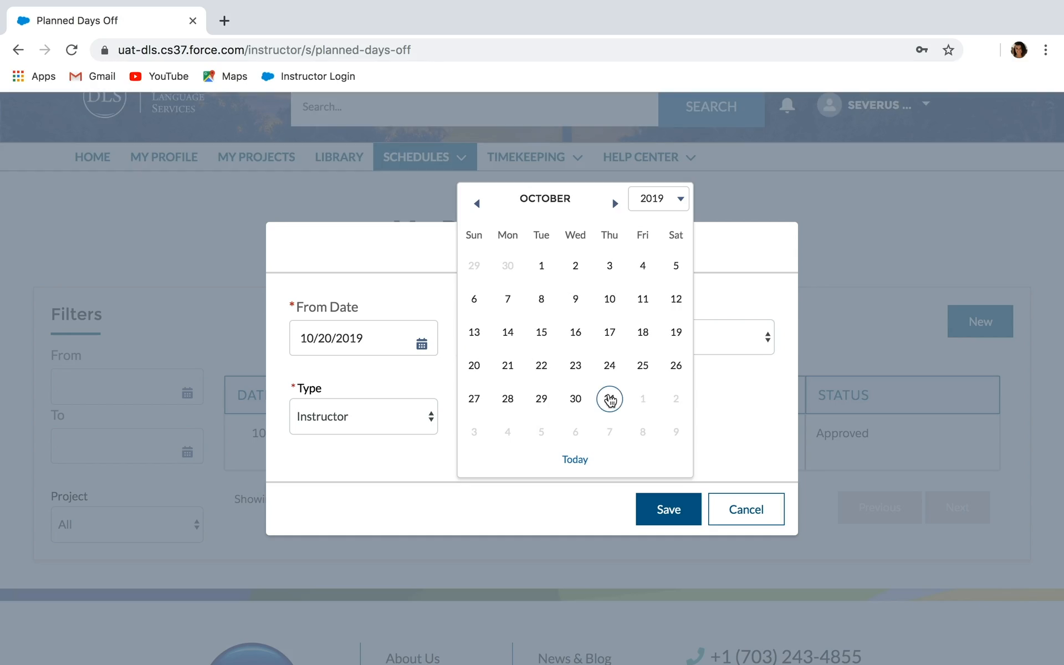
{"action": "left_click", "coordinate": [609, 399]}
Enter the description "Vacation to the Maldives!!!!" for the days off request and save it
{"action": "left_click", "coordinate": [532, 422]}
{"action": "type", "text": "V"}
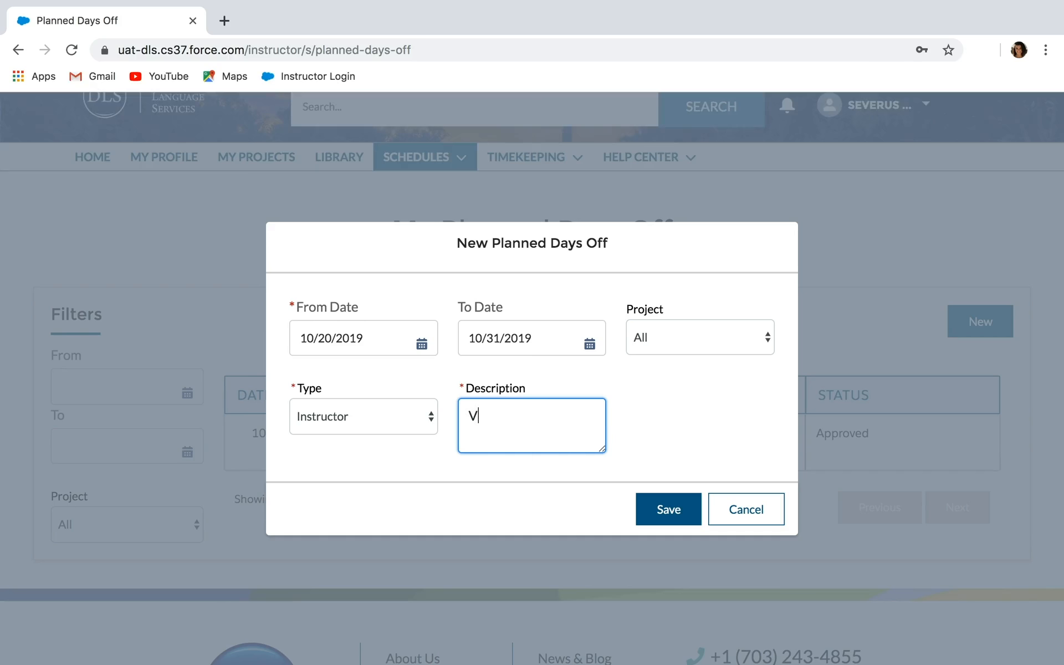
{"action": "type", "text": "acation to the Maldives!!!!"}
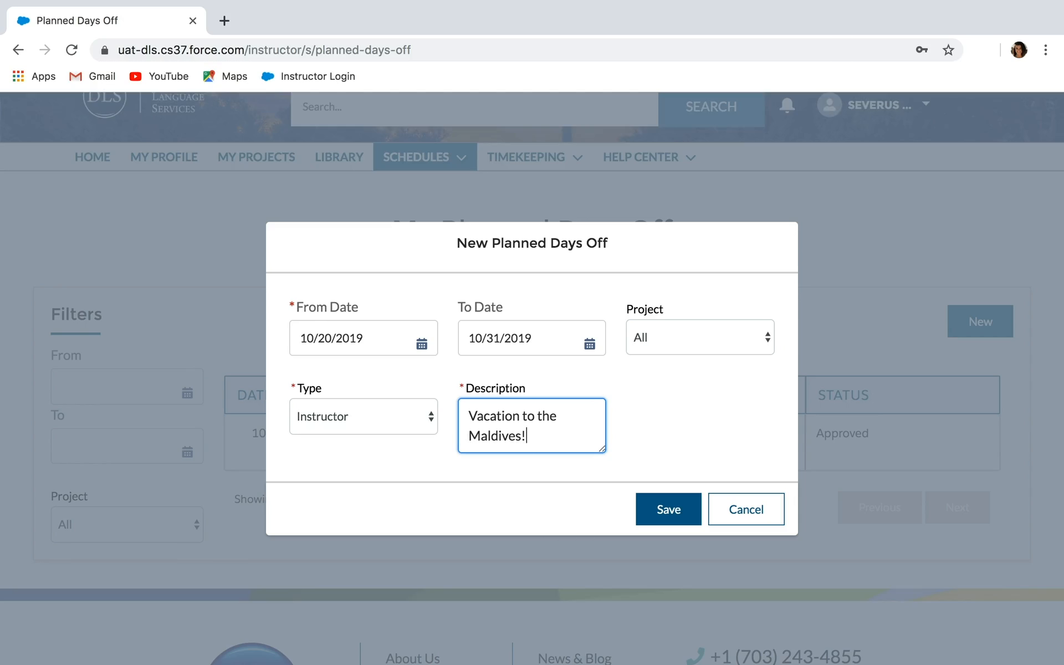
{"action": "left_click", "coordinate": [650, 497]}
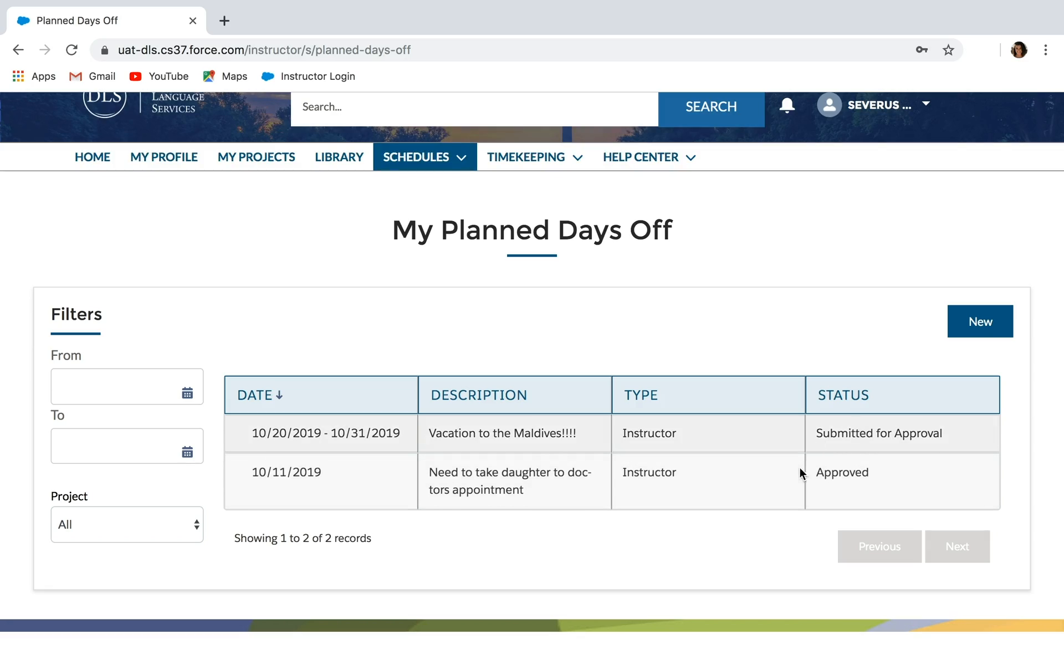
Open the instructor time entry page and choose the week 09/09/2019 to 09/15/2019
{"action": "scroll", "coordinate": [791, 333], "scroll_direction": "up", "scroll_amount": 1}
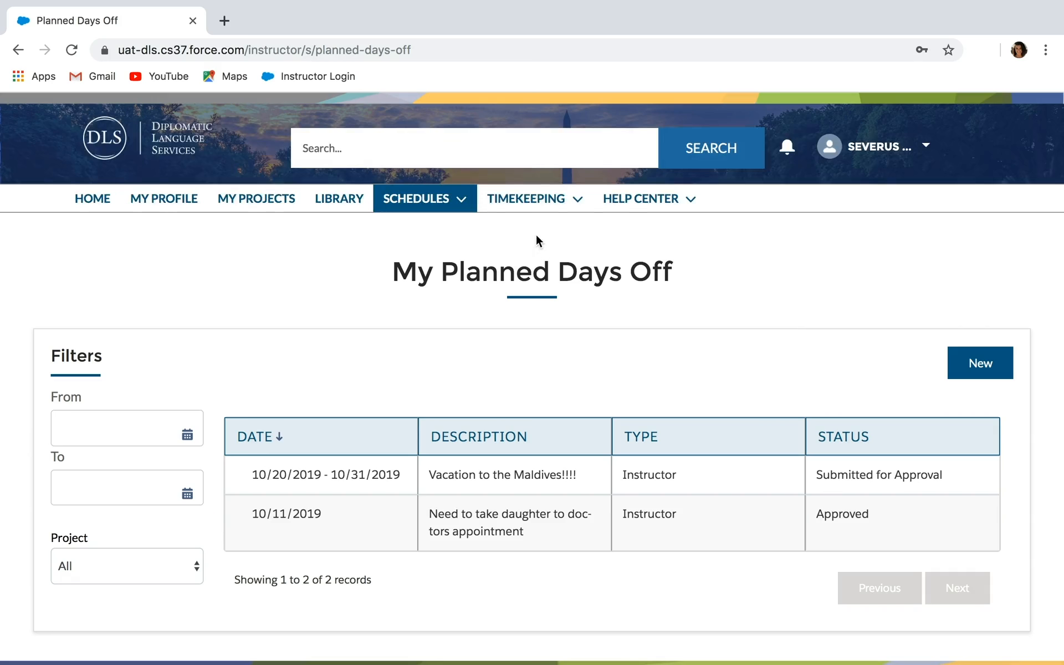
{"action": "left_click", "coordinate": [519, 205]}
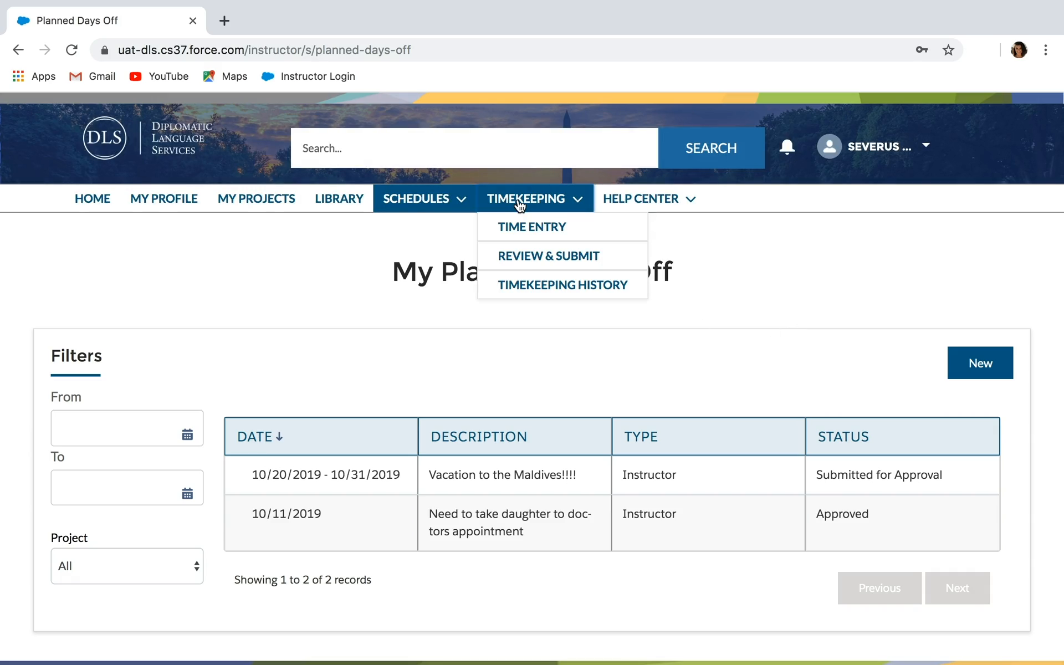
{"action": "left_click", "coordinate": [520, 227]}
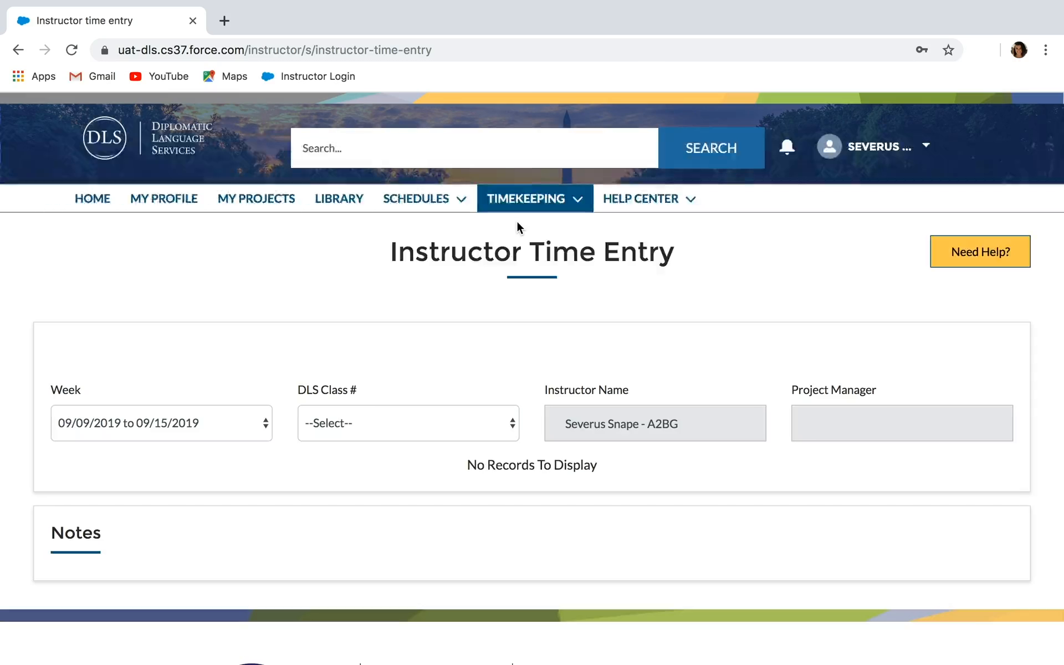
{"action": "left_click", "coordinate": [266, 422]}
{"action": "left_click", "coordinate": [263, 413]}
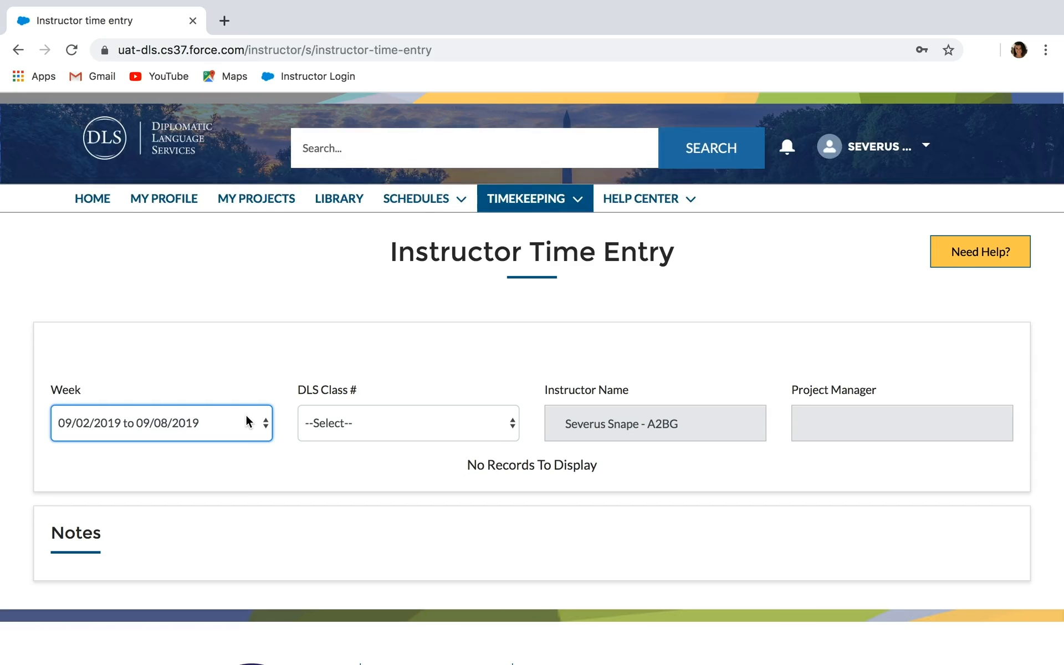
{"action": "left_click", "coordinate": [248, 422]}
{"action": "left_click", "coordinate": [227, 441]}
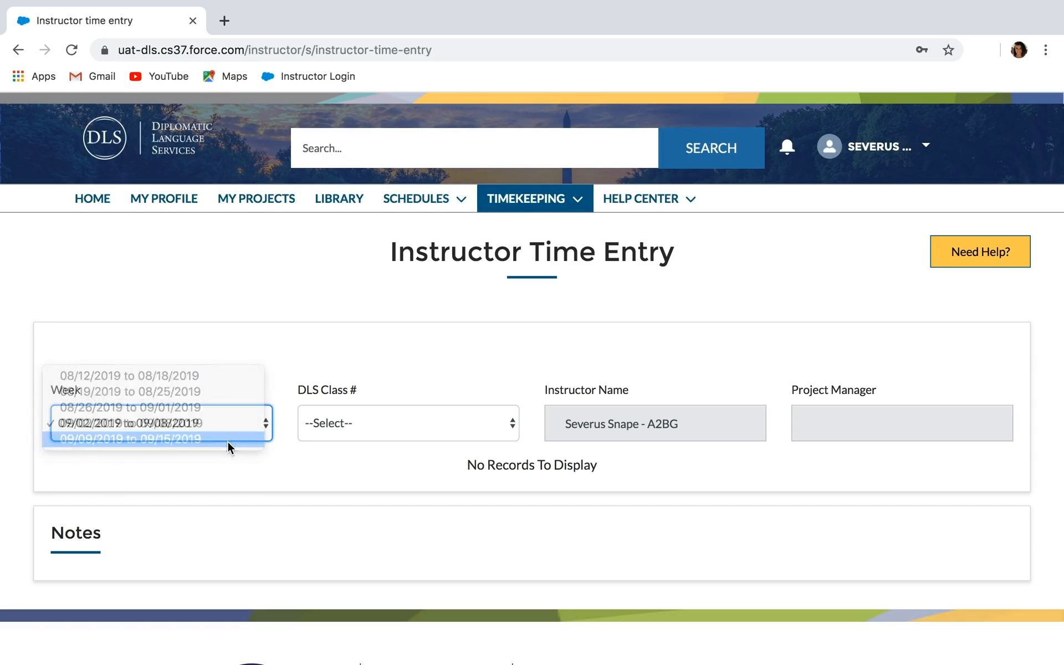
Select DLS class 1901235 to load its timesheet for the chosen week
{"action": "left_click", "coordinate": [441, 424]}
{"action": "left_click", "coordinate": [506, 424]}
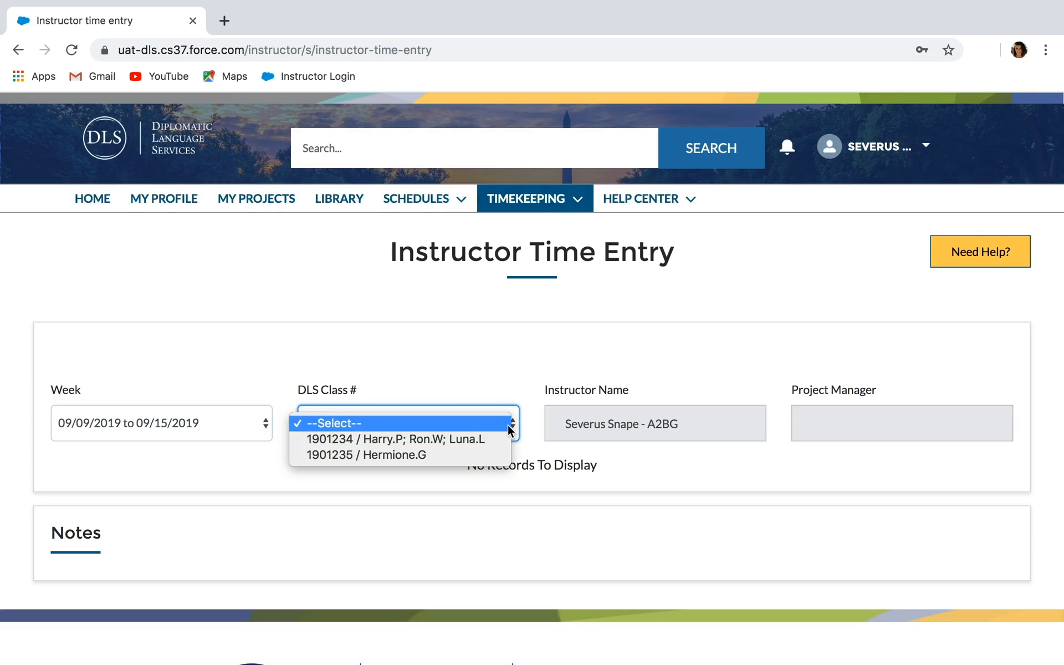
{"action": "left_click", "coordinate": [473, 455]}
{"action": "scroll", "coordinate": [481, 464], "scroll_direction": "down", "scroll_amount": 3}
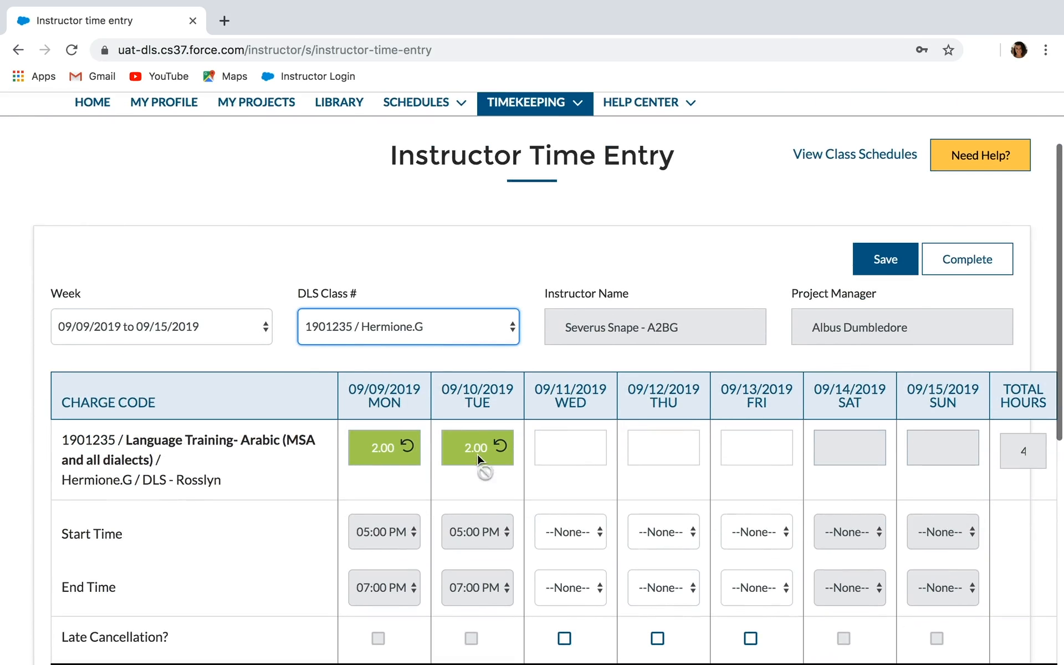
Enter 2.00 hours for Wednesday 09/11/2019 with a start time of 05:00 PM and an end time of 07:00 PM
{"action": "left_click", "coordinate": [565, 443]}
{"action": "type", "text": "2.00"}
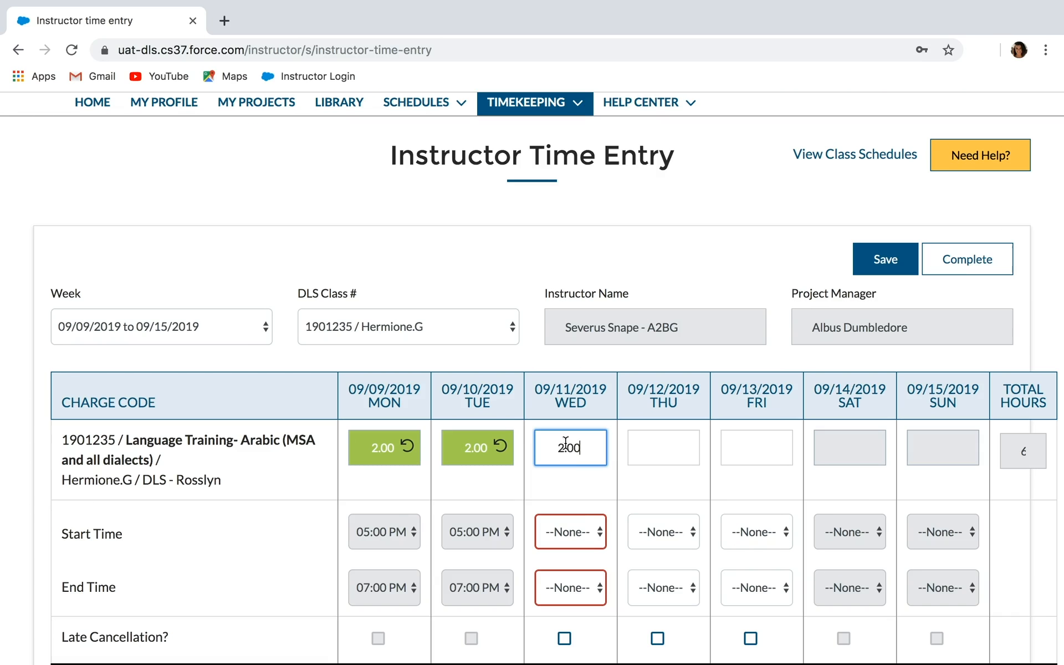
{"action": "left_click", "coordinate": [601, 520]}
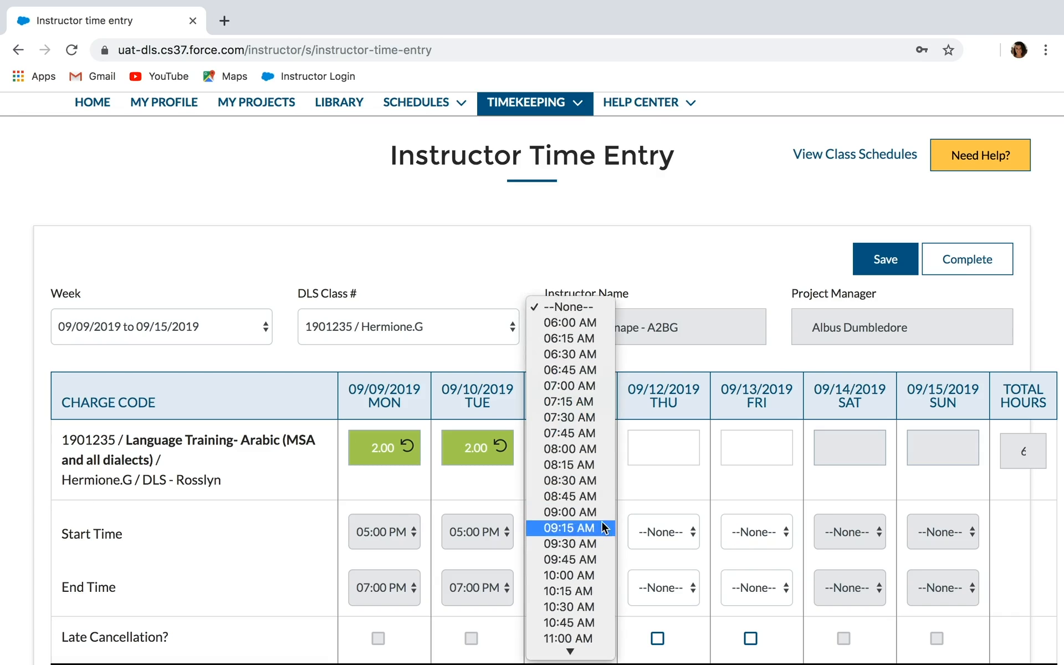
{"action": "scroll", "coordinate": [600, 521], "scroll_direction": "down", "scroll_amount": 5}
{"action": "scroll", "coordinate": [601, 521], "scroll_direction": "down", "scroll_amount": 4}
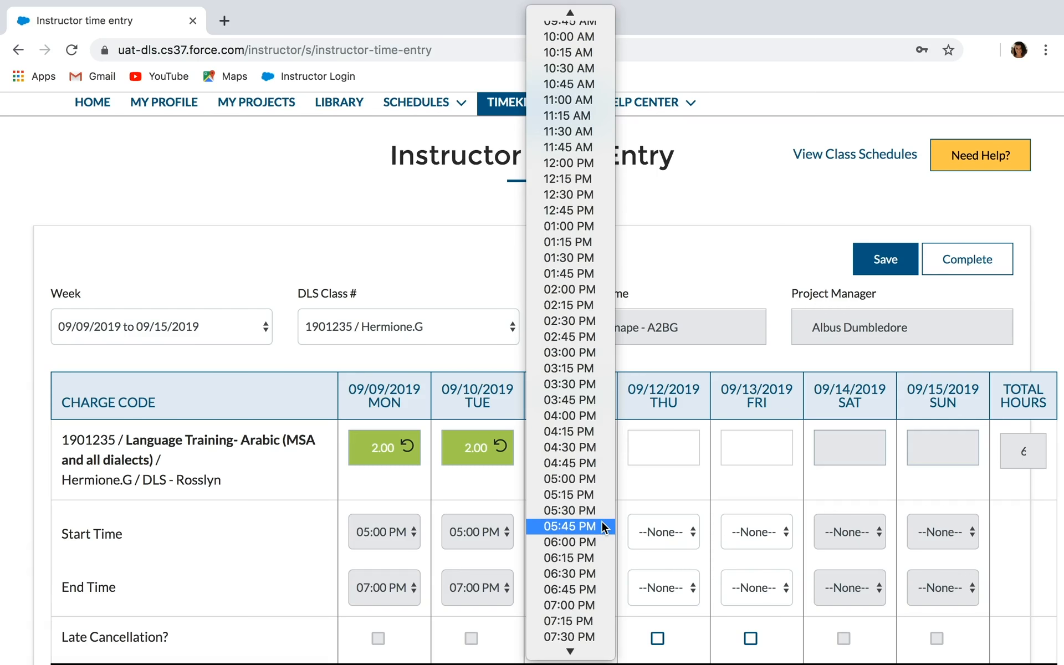
{"action": "left_click", "coordinate": [594, 479]}
{"action": "left_click", "coordinate": [568, 579]}
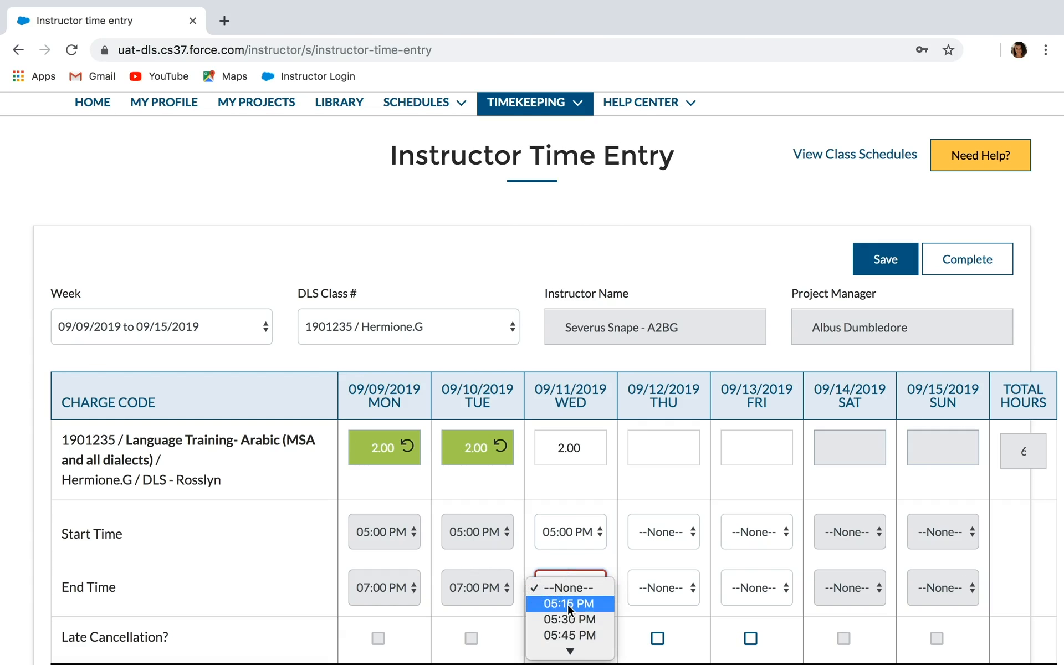
{"action": "scroll", "coordinate": [568, 604], "scroll_direction": "down", "scroll_amount": 5}
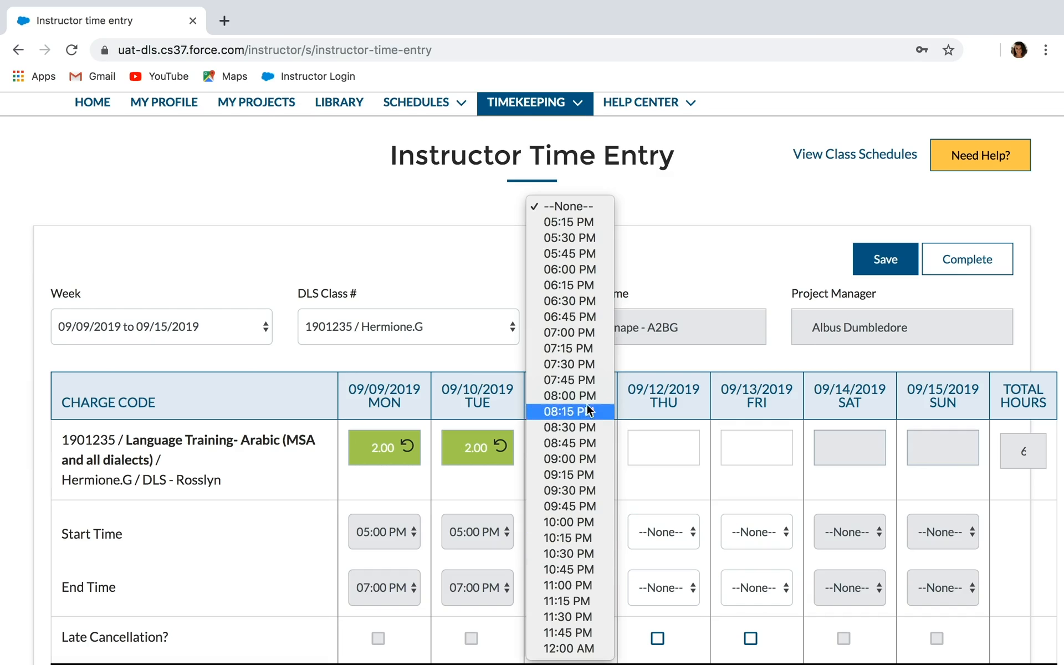
{"action": "left_click", "coordinate": [590, 335]}
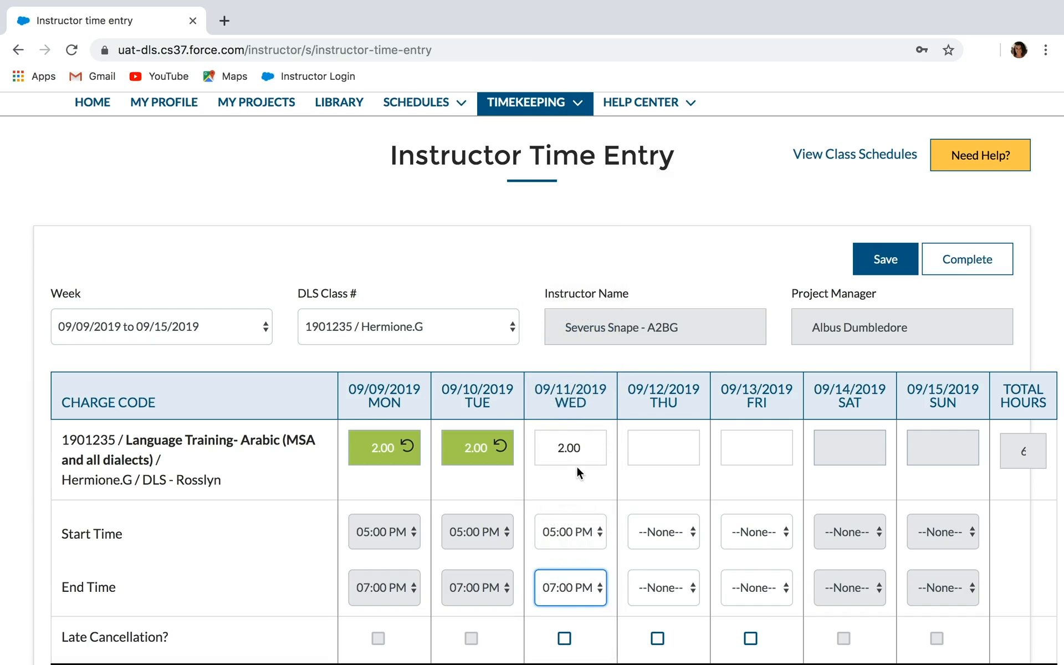
Save the time entries, submit the hours to the student for approval and dismiss the success message
{"action": "scroll", "coordinate": [576, 466], "scroll_direction": "down", "scroll_amount": 2}
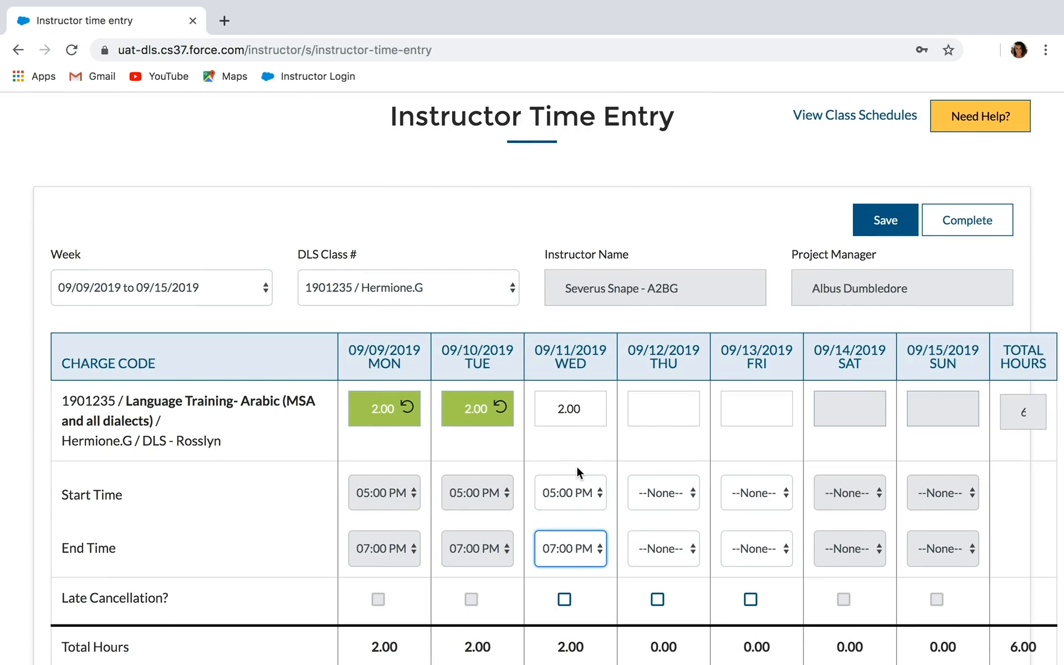
{"action": "scroll", "coordinate": [576, 467], "scroll_direction": "down", "scroll_amount": 3}
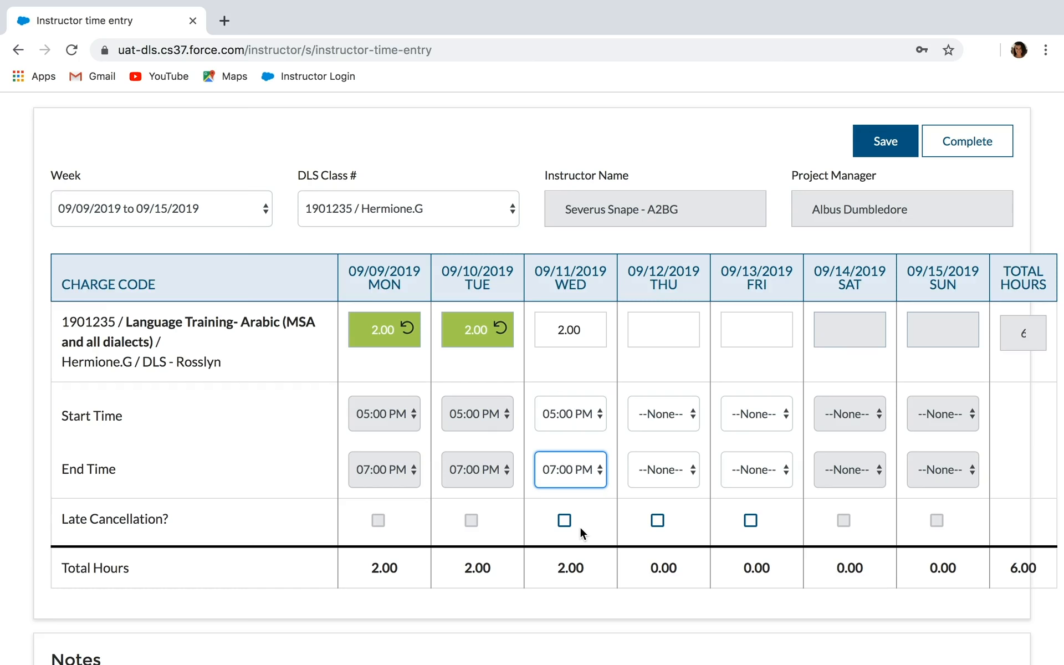
{"action": "scroll", "coordinate": [580, 526], "scroll_direction": "up", "scroll_amount": 2}
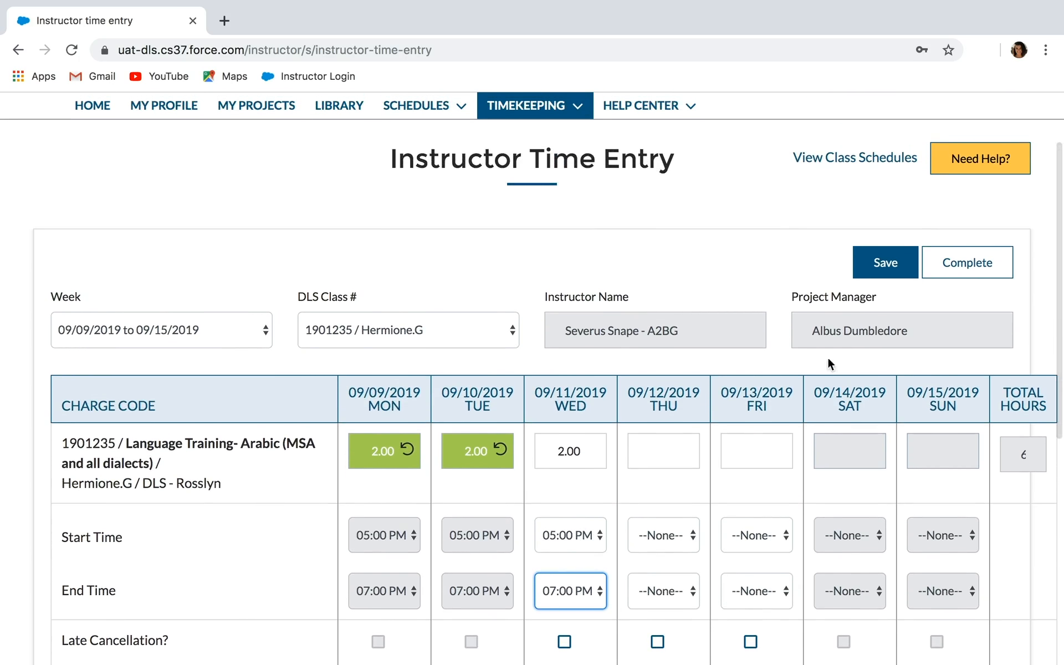
{"action": "left_click", "coordinate": [877, 274]}
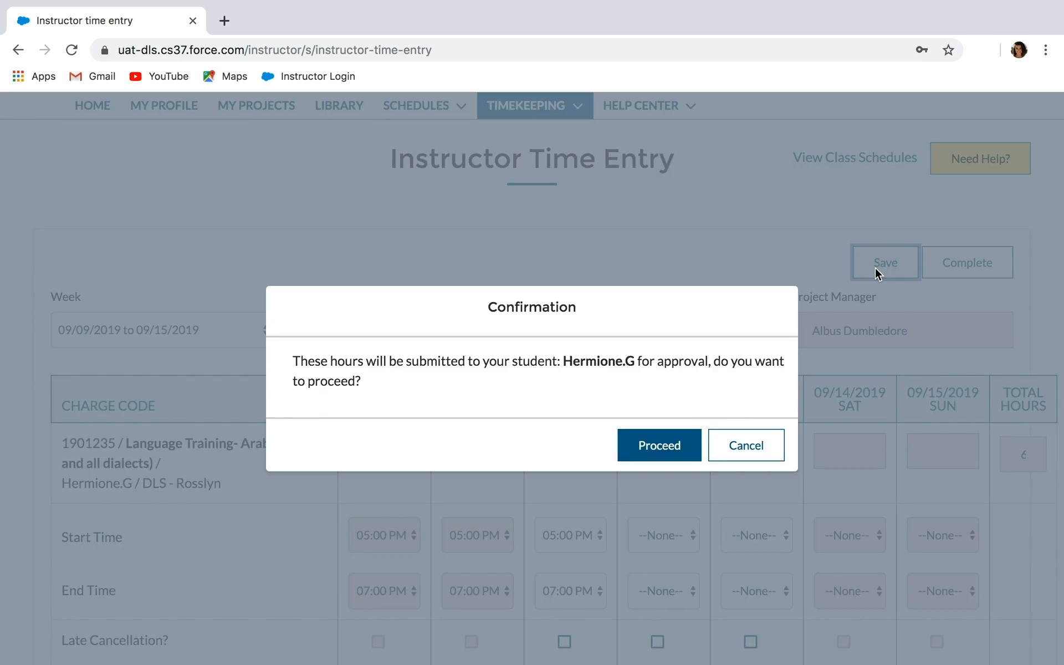
{"action": "left_click", "coordinate": [646, 442]}
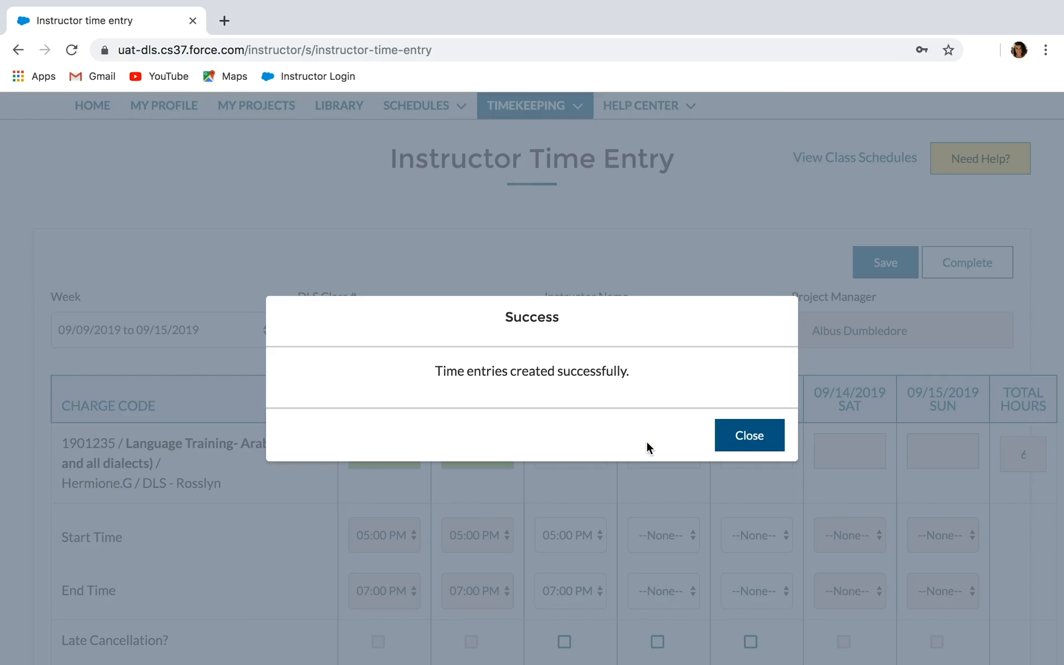
{"action": "left_click", "coordinate": [730, 441]}
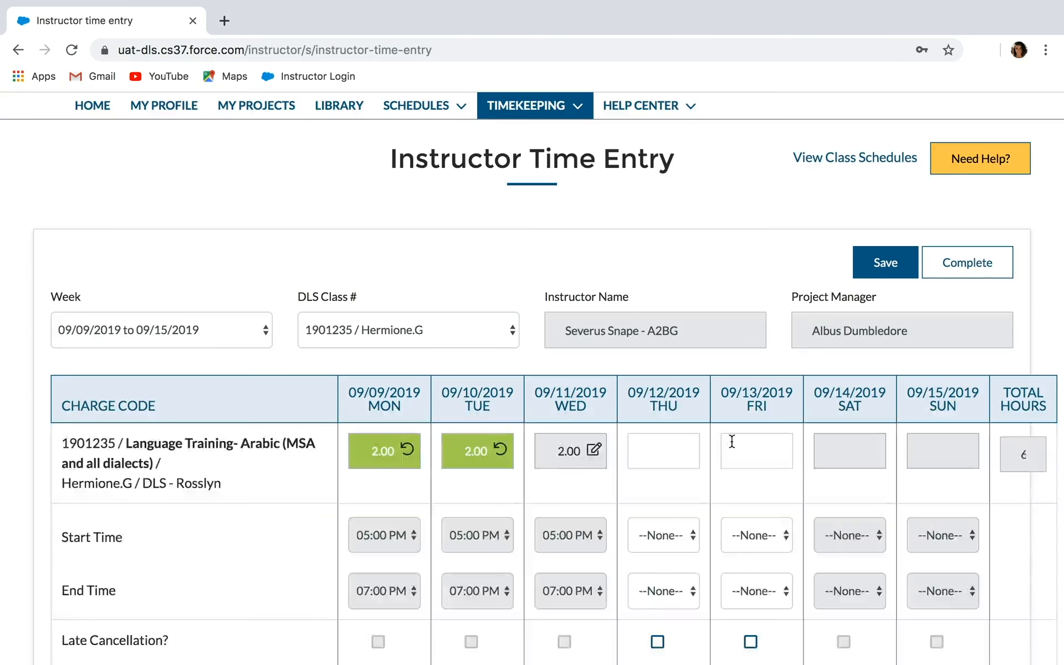
Open the weekly timesheet review and submission page and examine the entries and certification for 09/09/2019 to 09/15/2019
{"action": "scroll", "coordinate": [731, 441], "scroll_direction": "down", "scroll_amount": 5}
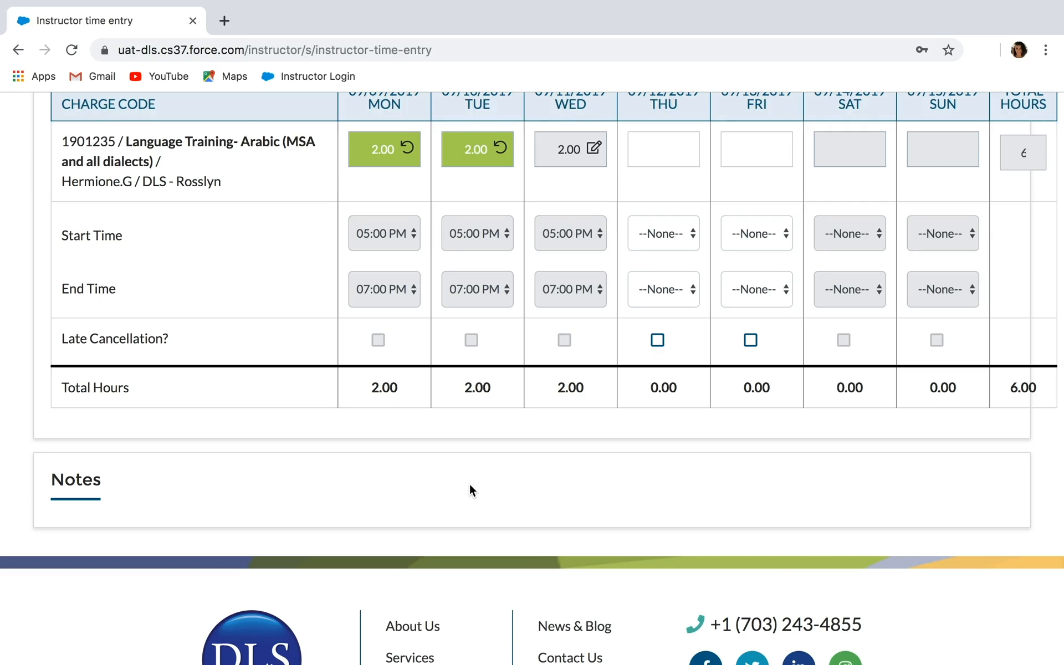
{"action": "scroll", "coordinate": [469, 482], "scroll_direction": "up", "scroll_amount": 7}
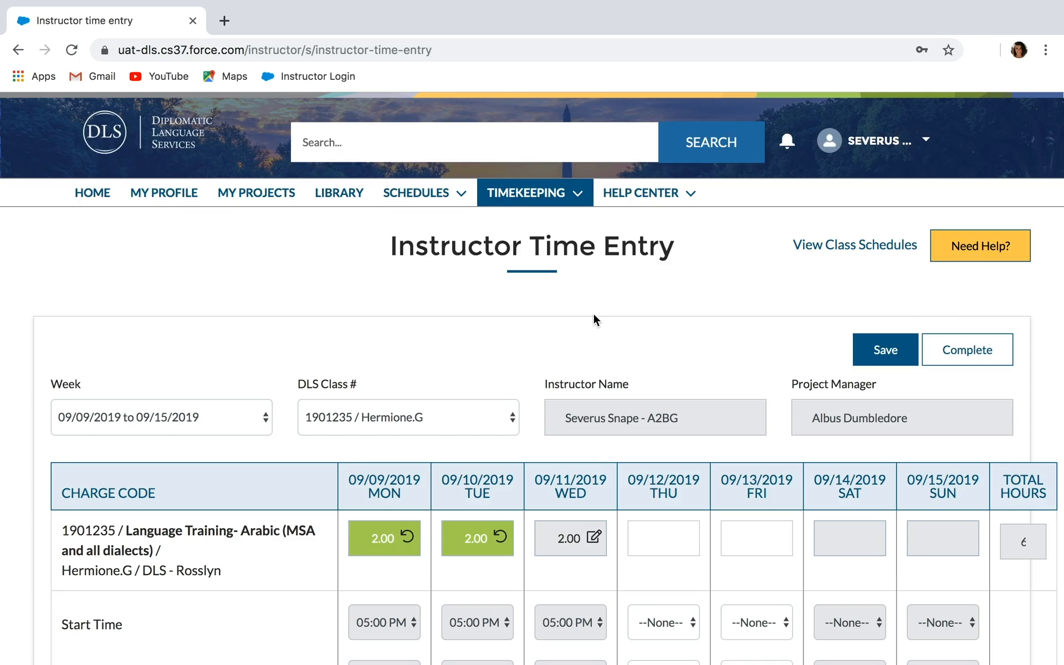
{"action": "left_click", "coordinate": [532, 193]}
{"action": "left_click", "coordinate": [557, 248]}
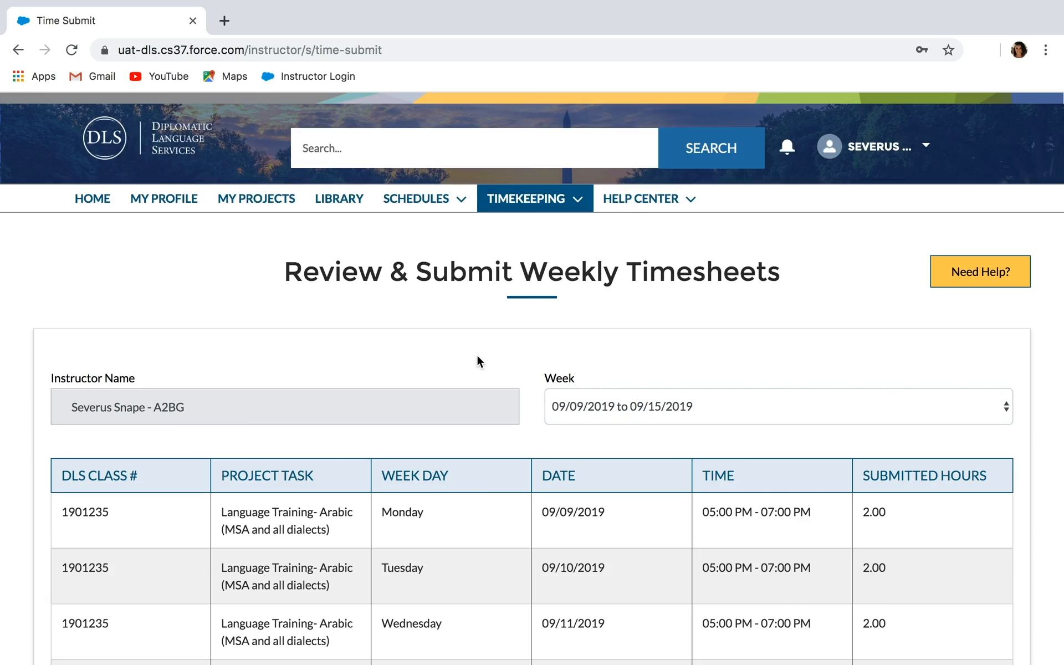
{"action": "scroll", "coordinate": [478, 358], "scroll_direction": "down", "scroll_amount": 5}
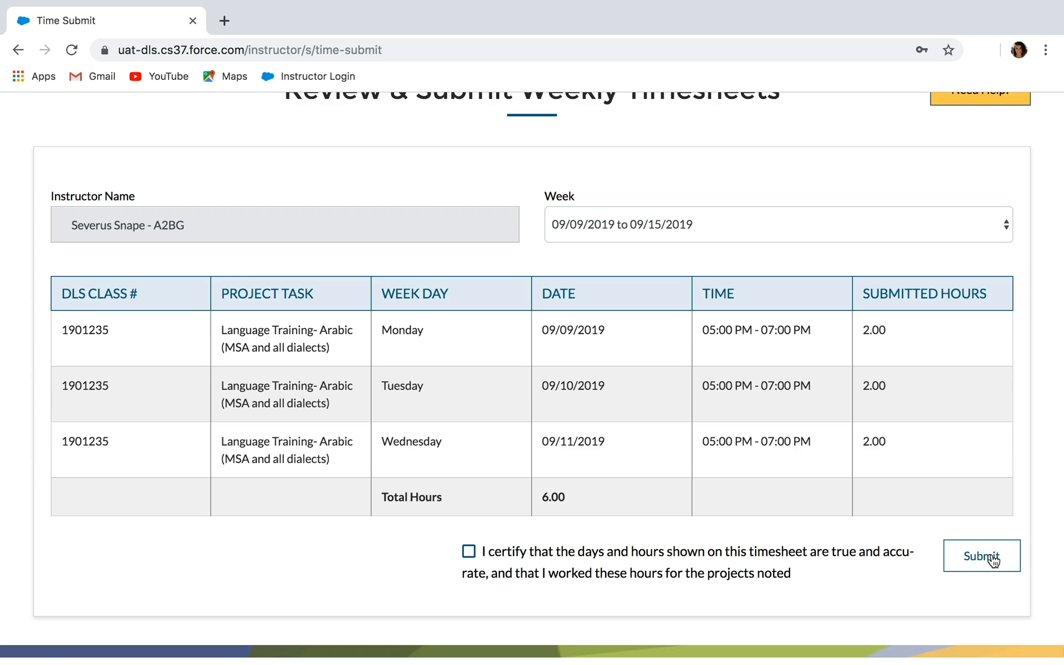
{"action": "scroll", "coordinate": [992, 559], "scroll_direction": "up", "scroll_amount": 5}
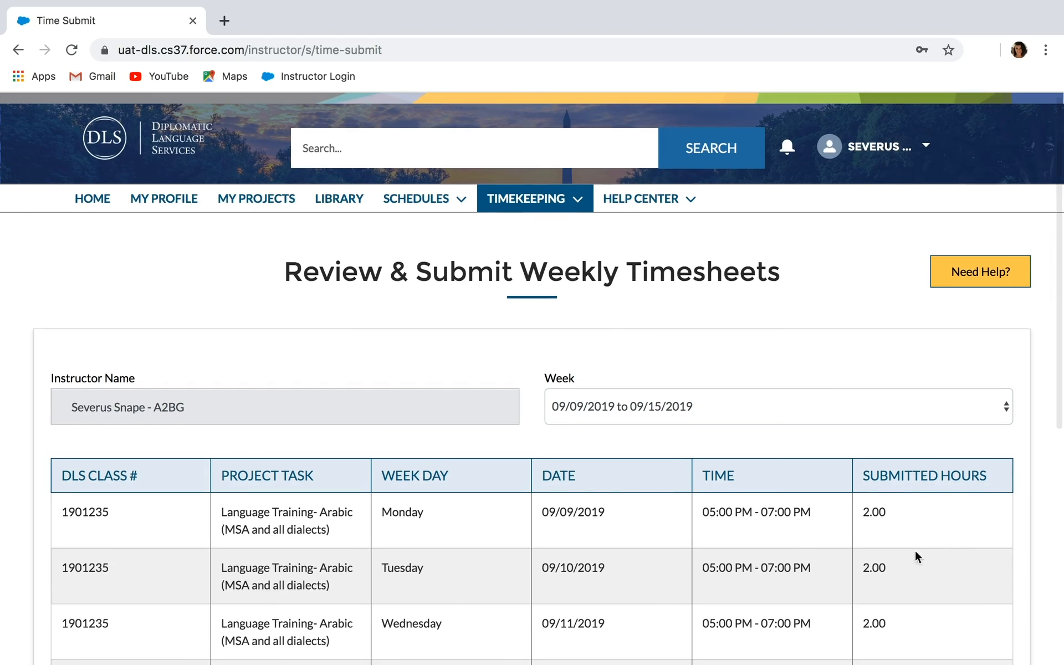
Open the timekeeping history, filter it to project 1901235 and look through its entries
{"action": "left_click", "coordinate": [571, 206]}
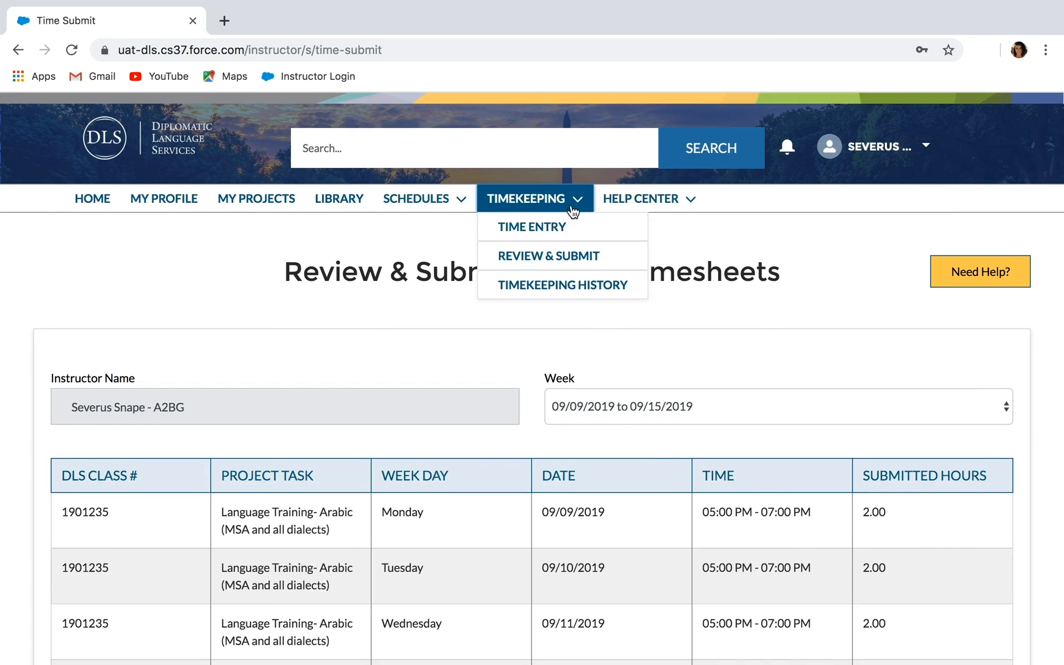
{"action": "left_click", "coordinate": [564, 286]}
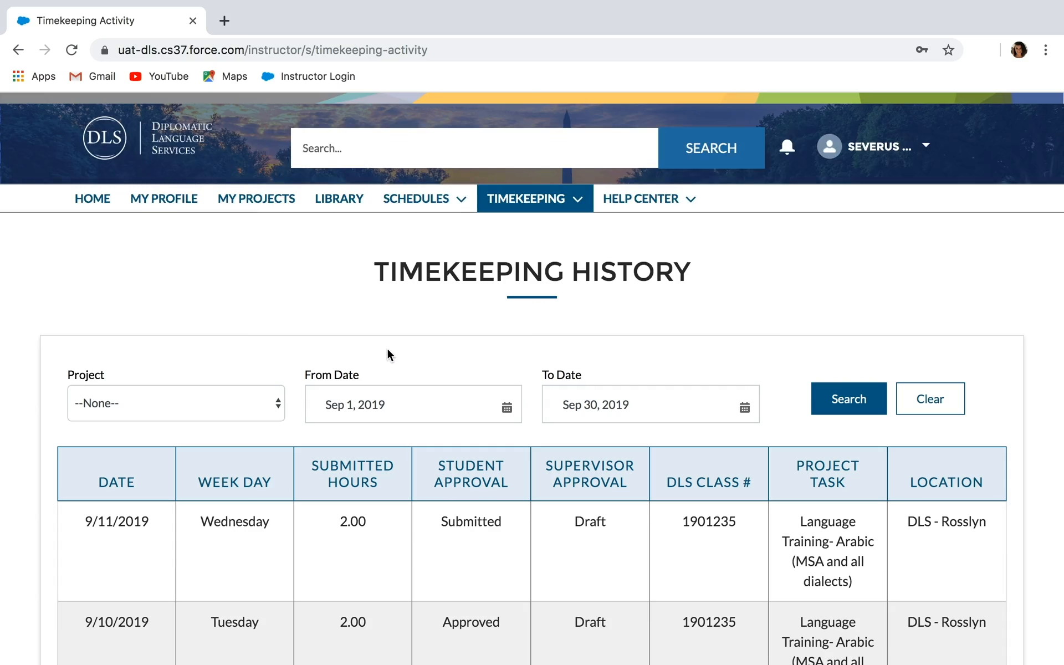
{"action": "left_click", "coordinate": [267, 395]}
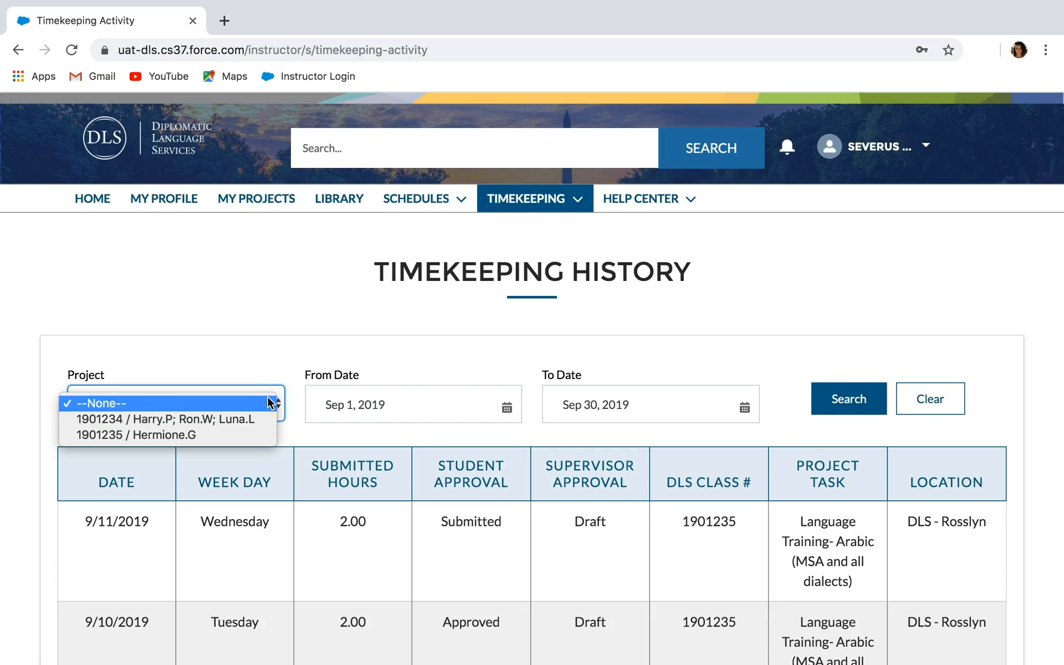
{"action": "left_click", "coordinate": [258, 435]}
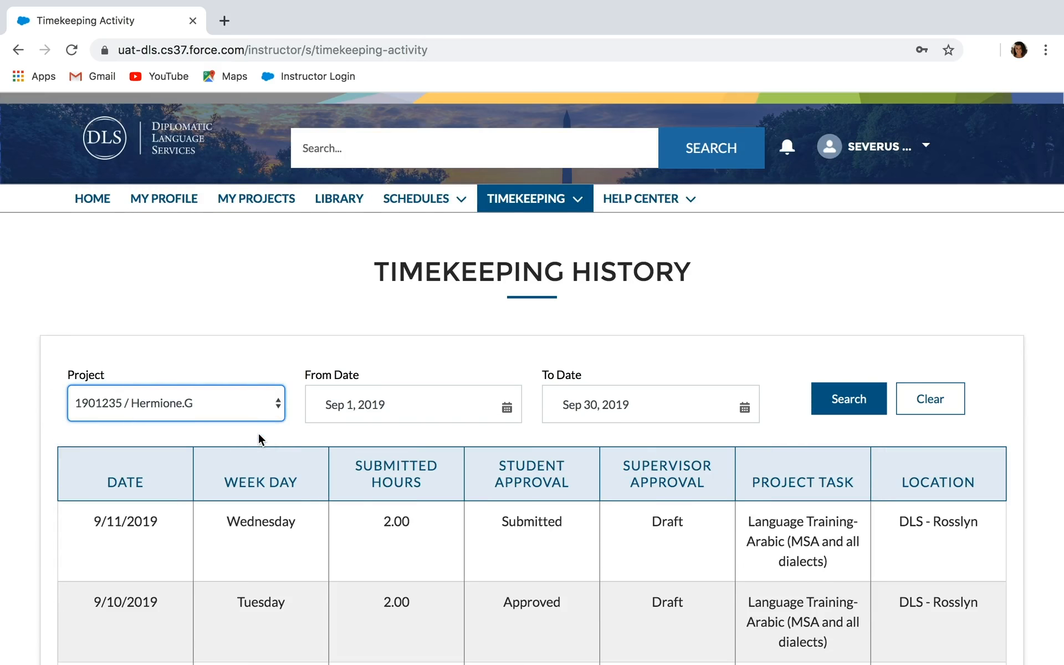
{"action": "scroll", "coordinate": [258, 434], "scroll_direction": "down", "scroll_amount": 3}
{"action": "scroll", "coordinate": [258, 433], "scroll_direction": "down", "scroll_amount": 3}
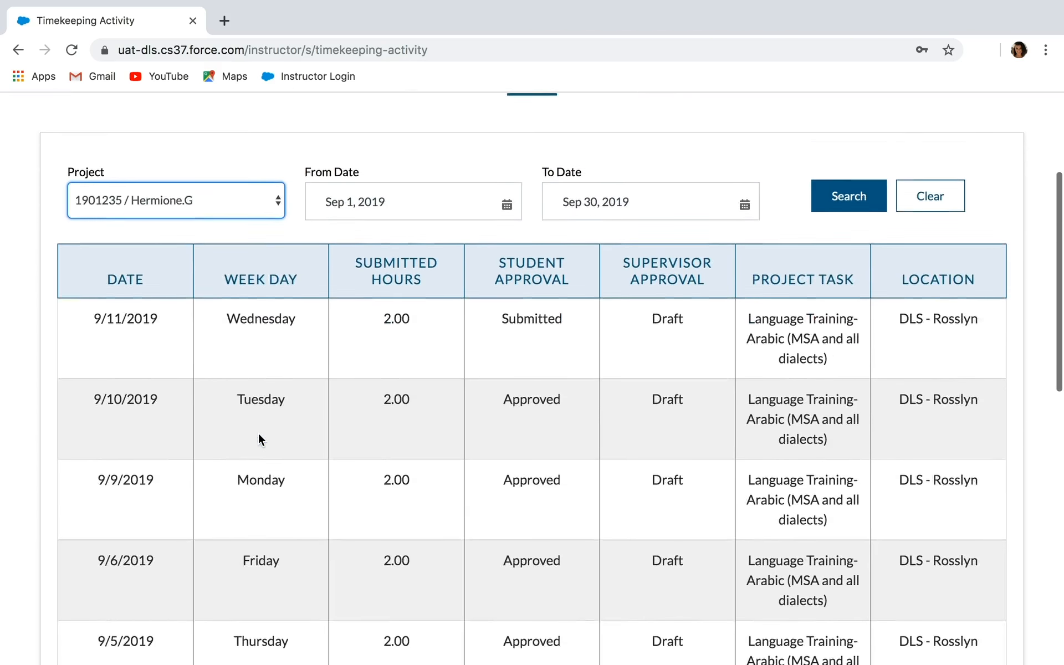
{"action": "scroll", "coordinate": [258, 433], "scroll_direction": "up", "scroll_amount": 3}
{"action": "scroll", "coordinate": [258, 434], "scroll_direction": "up", "scroll_amount": 3}
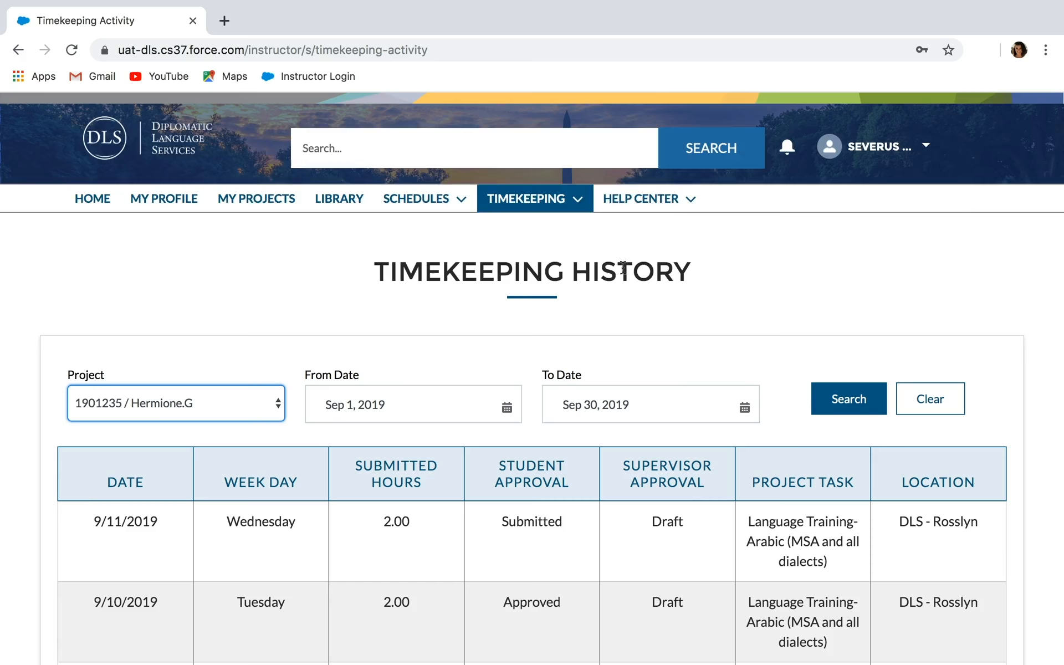
View the support case submission form, and check the instructor's own case list in the Open Cases view
{"action": "left_click", "coordinate": [670, 206]}
{"action": "left_click", "coordinate": [663, 224]}
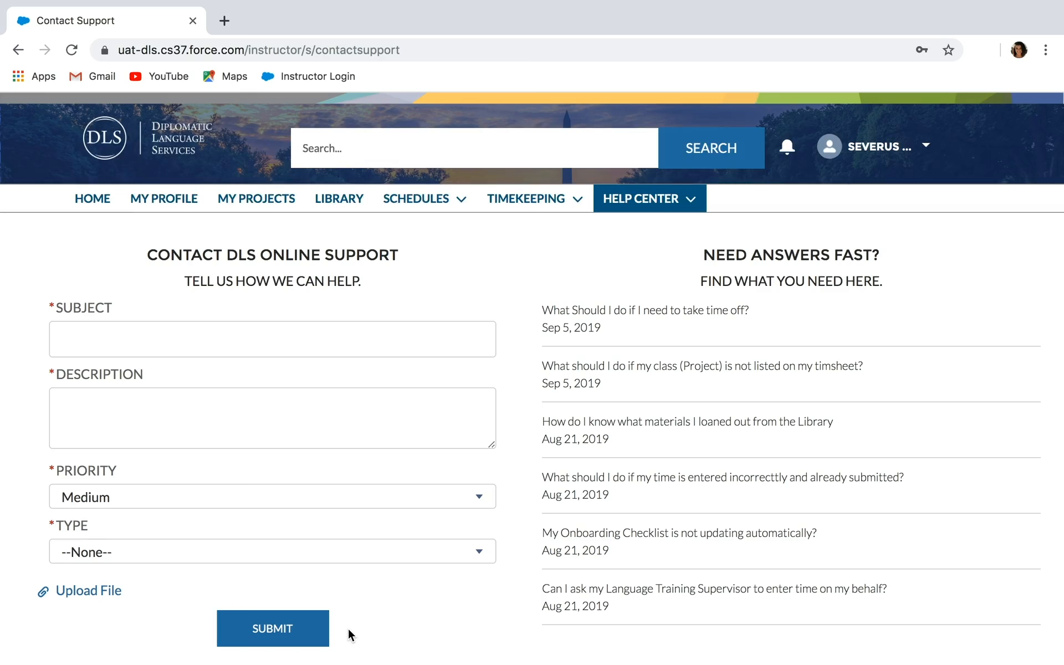
{"action": "left_click", "coordinate": [678, 206]}
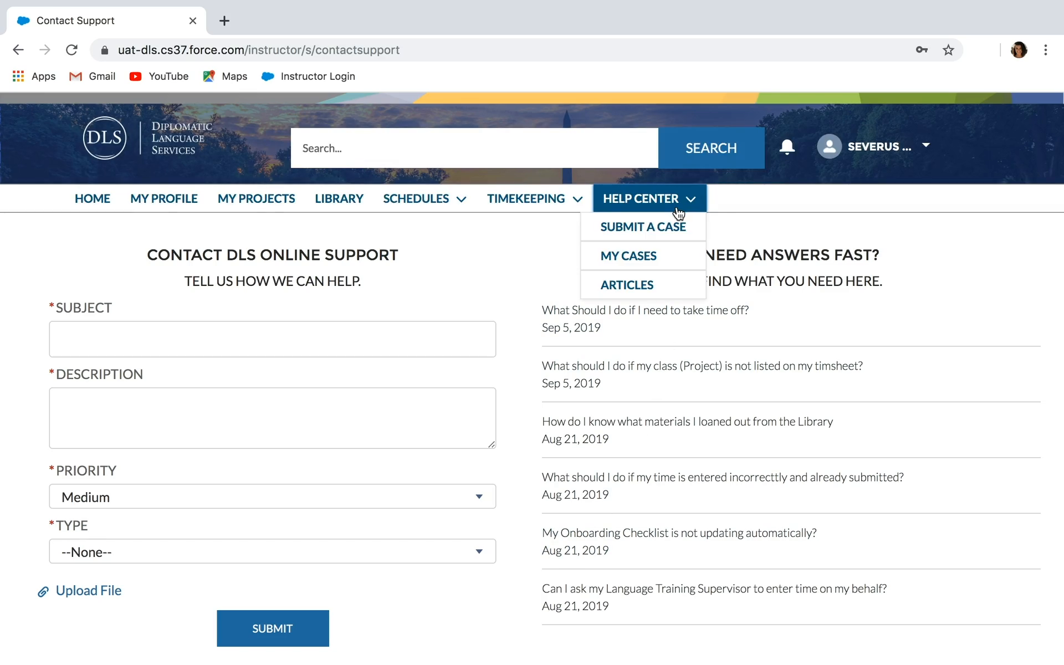
{"action": "left_click", "coordinate": [658, 255]}
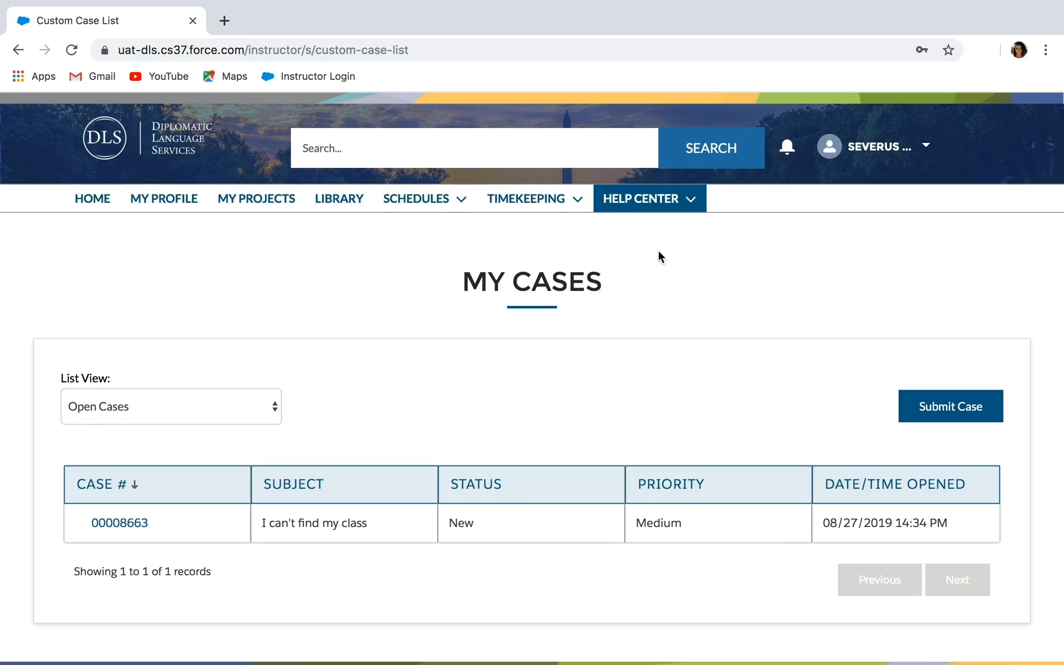
{"action": "left_click", "coordinate": [262, 409]}
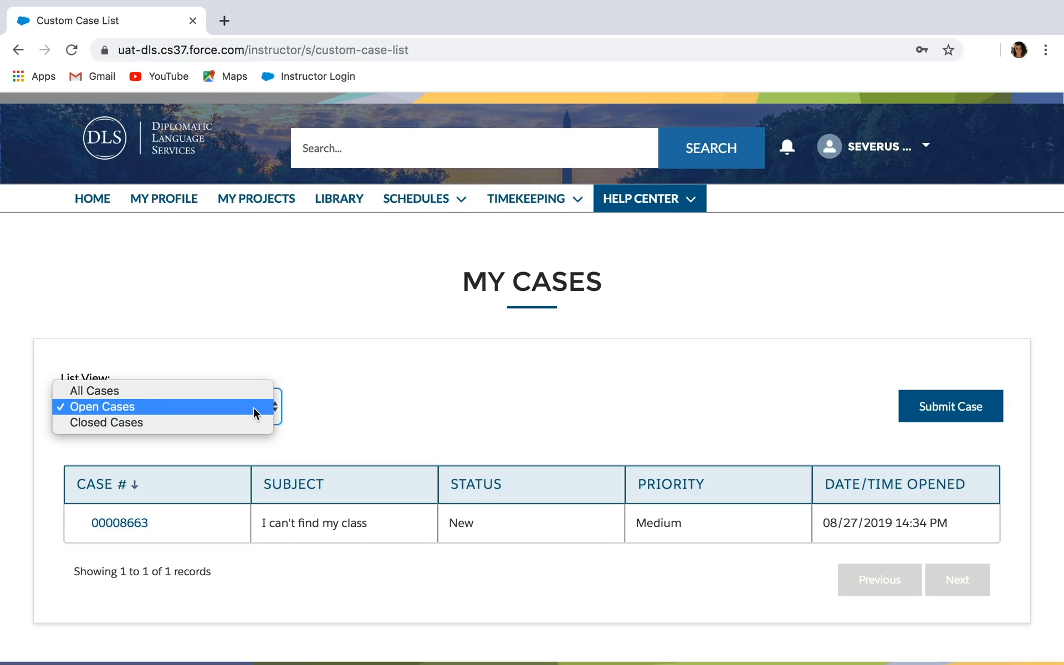
{"action": "left_click", "coordinate": [245, 409]}
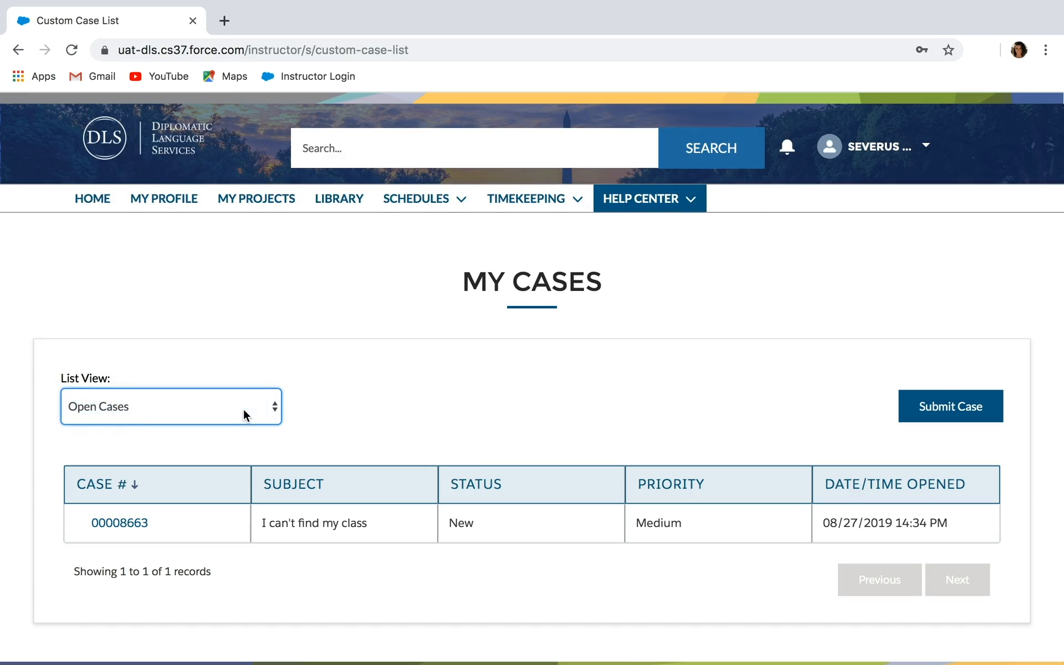
{"action": "left_click", "coordinate": [434, 436]}
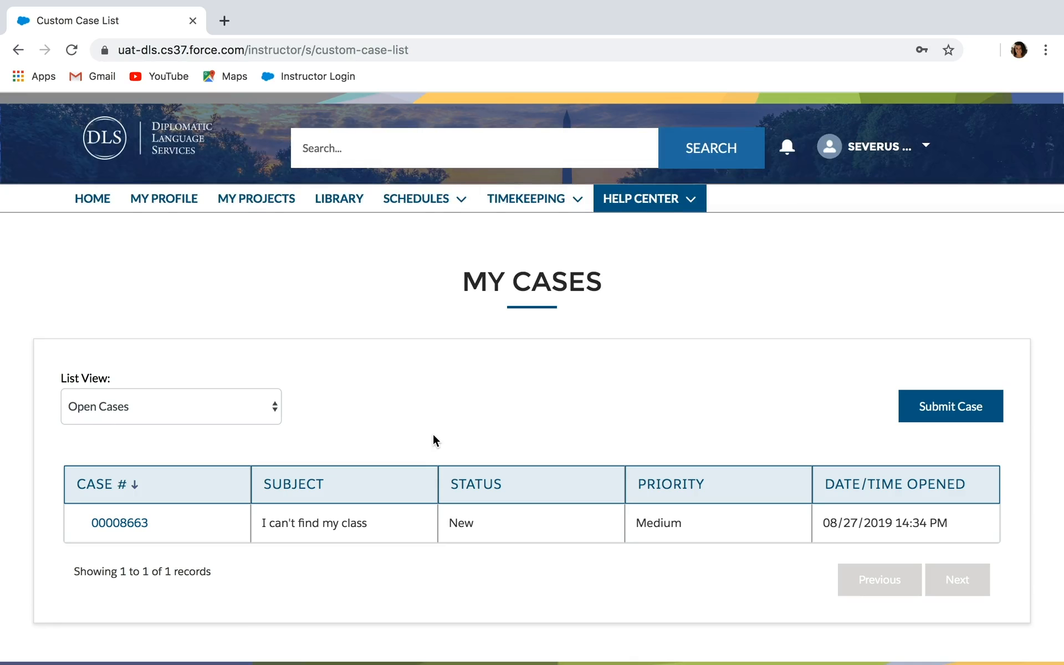
View the help center articles and return to the portal's home page
{"action": "left_click", "coordinate": [692, 203]}
{"action": "left_click", "coordinate": [632, 285]}
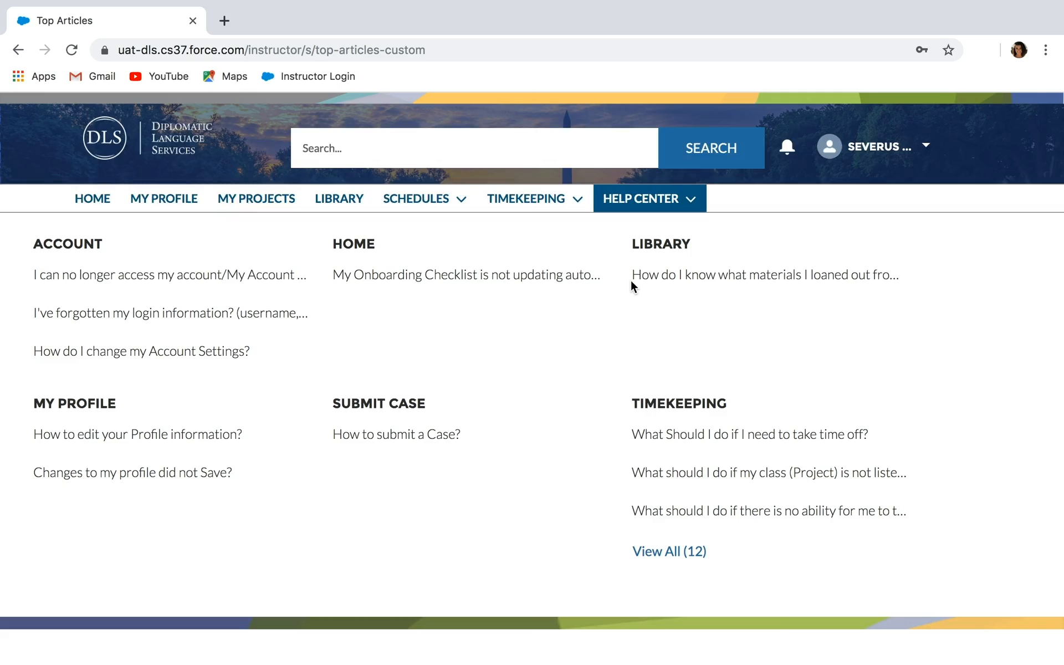
{"action": "left_click", "coordinate": [108, 204]}
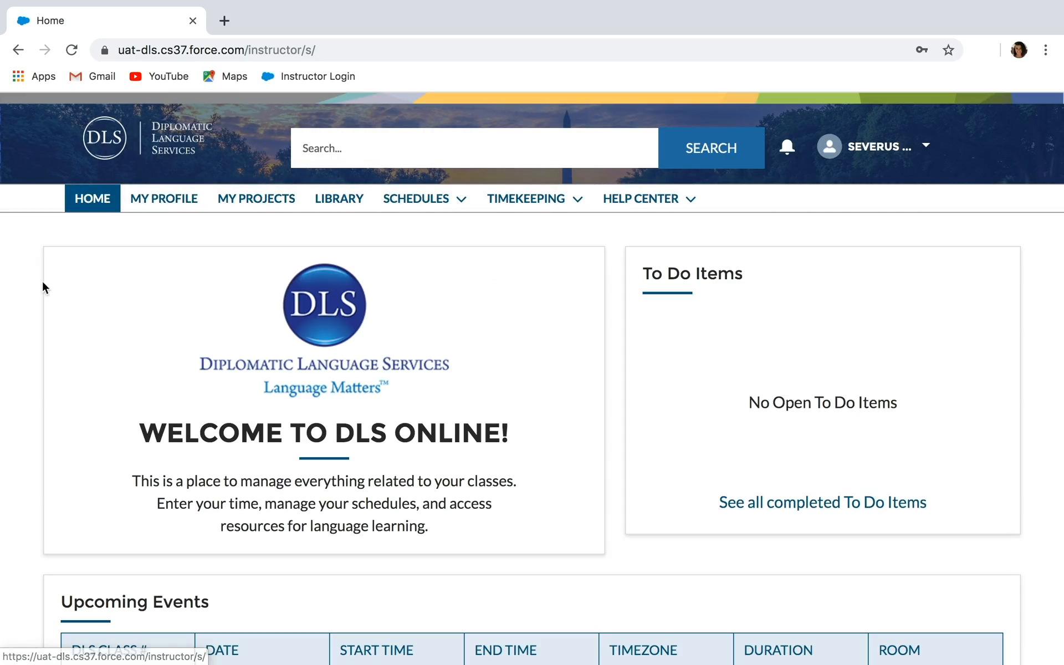